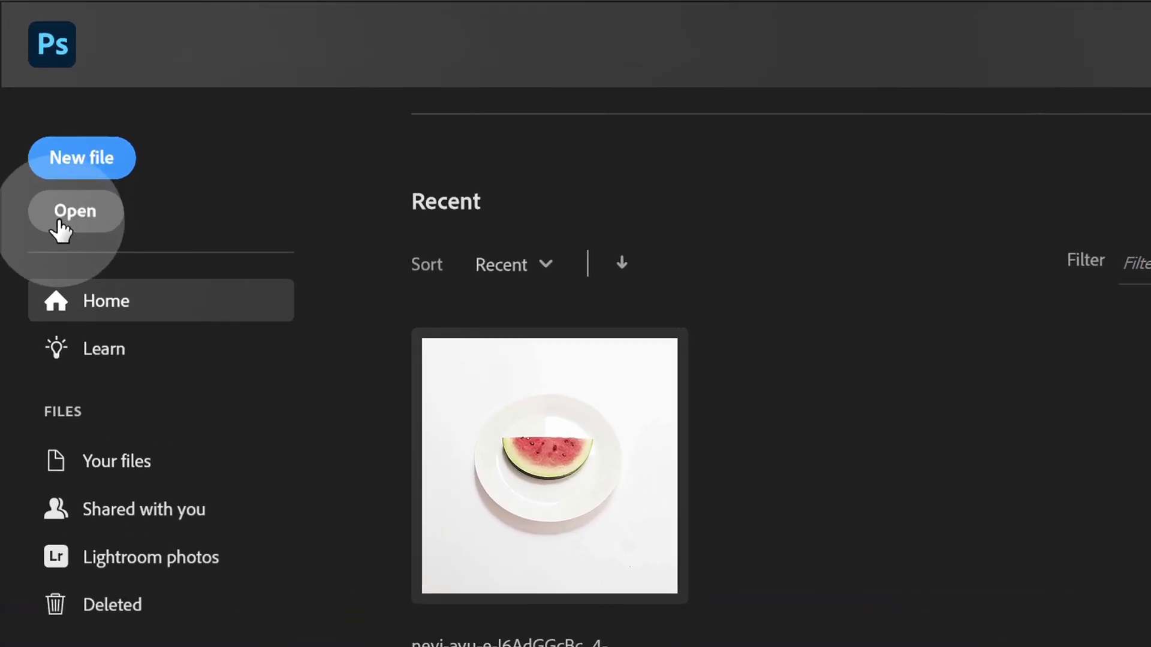
Open nevi-ayu-e-I6AdGGcBc_4-unsplash.jpg as a 3099 × 3100 px document.
click(61, 222)
click(373, 198)
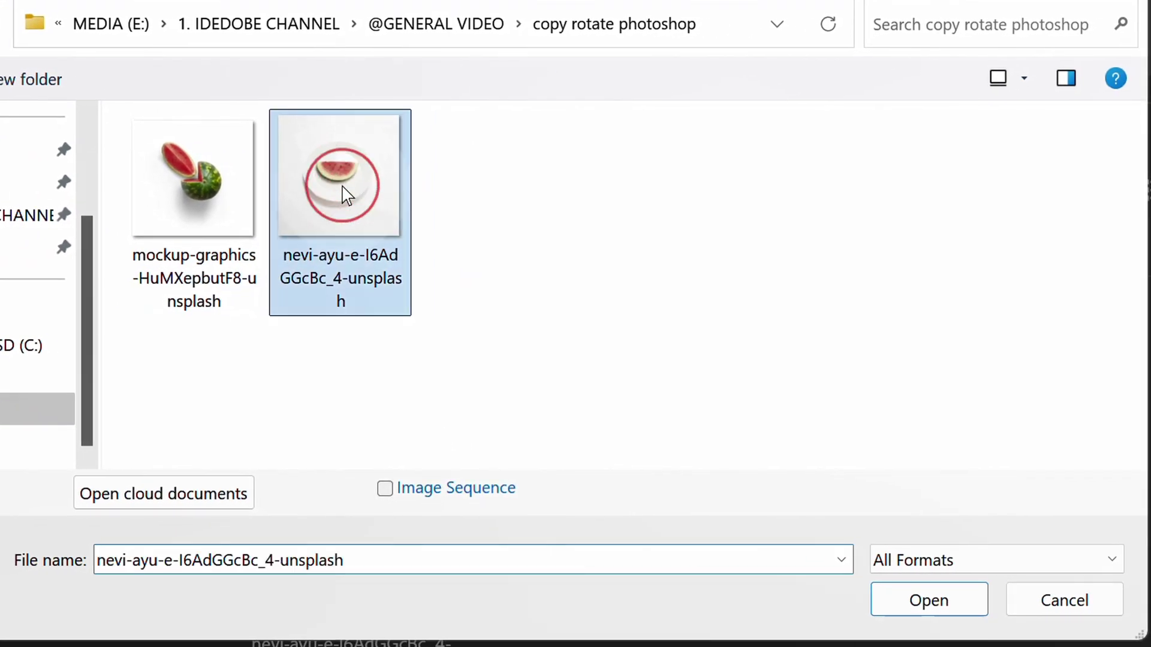
click(906, 598)
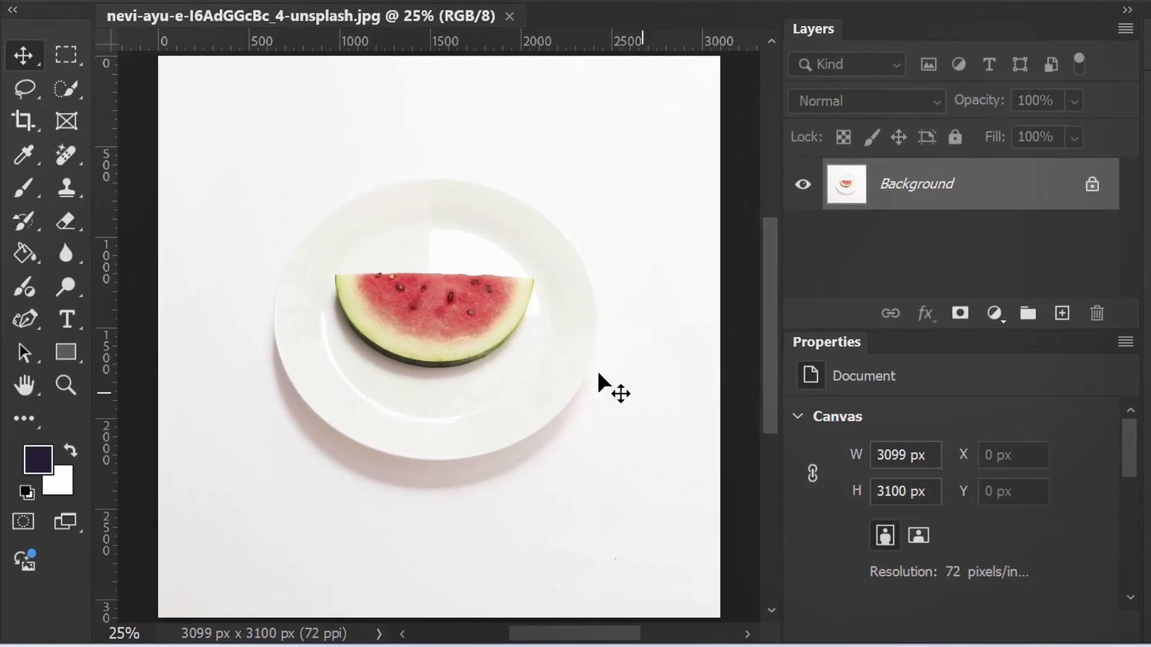
Select the whole watermelon slice with an enlarged Quick Selection brush.
click(62, 90)
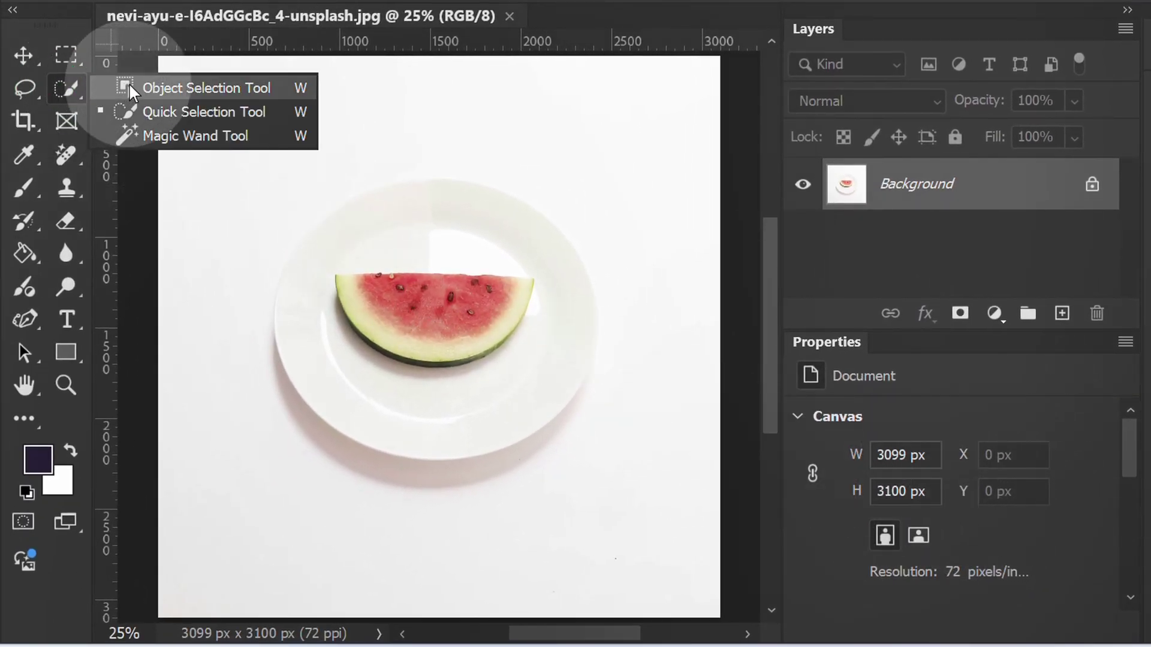
click(169, 112)
scroll(413, 315, up, 3)
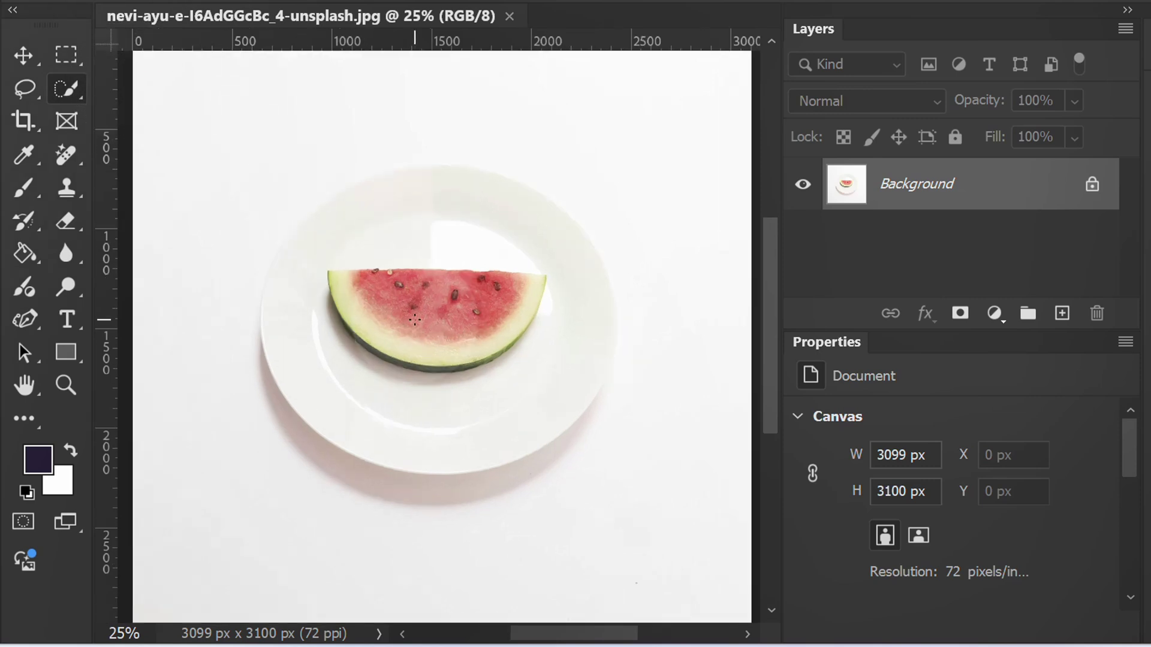
key(bracketright)
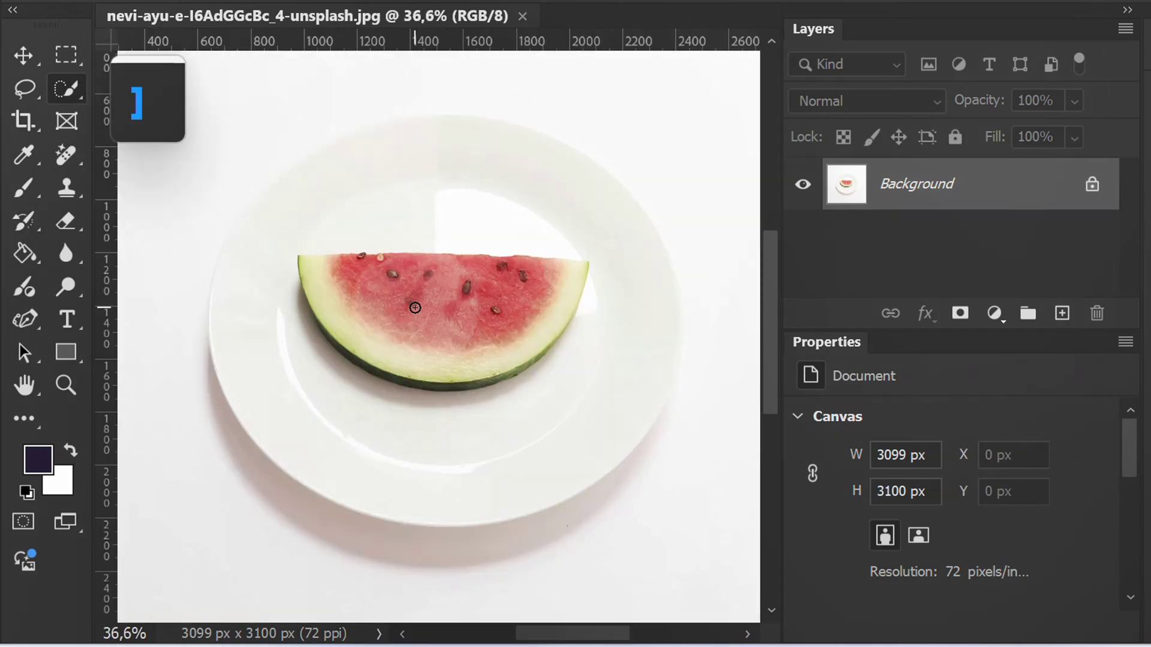
drag(386, 301, 472, 307)
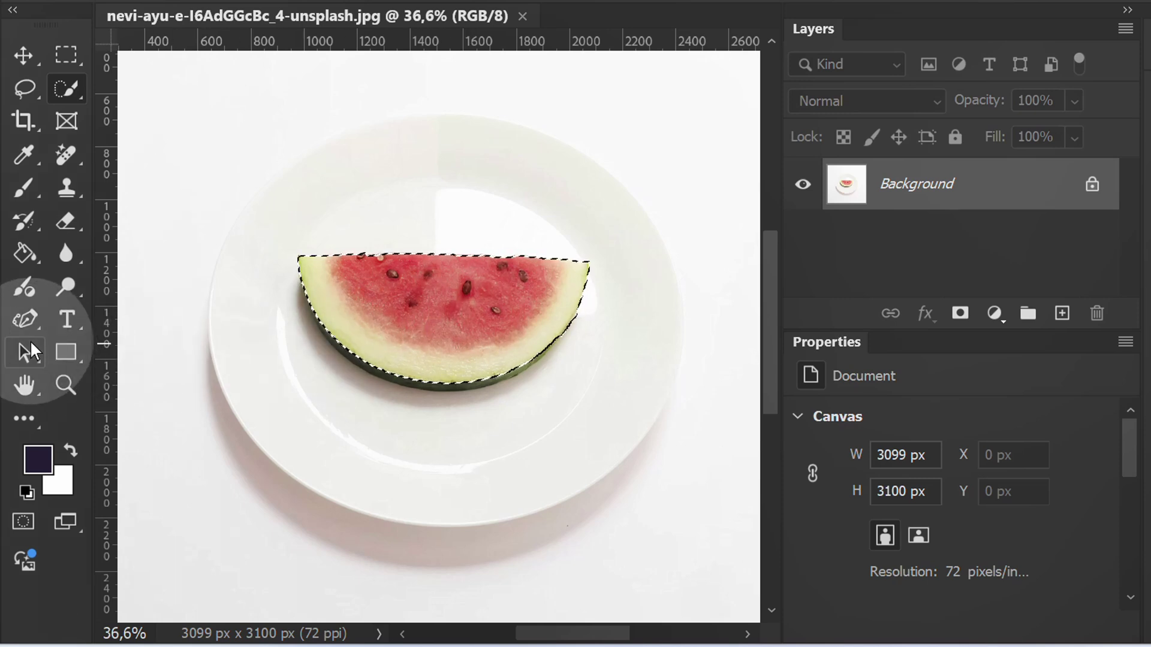
With the Curvature Pen, place anchors from the slice's top-left corner down the left rind.
click(24, 319)
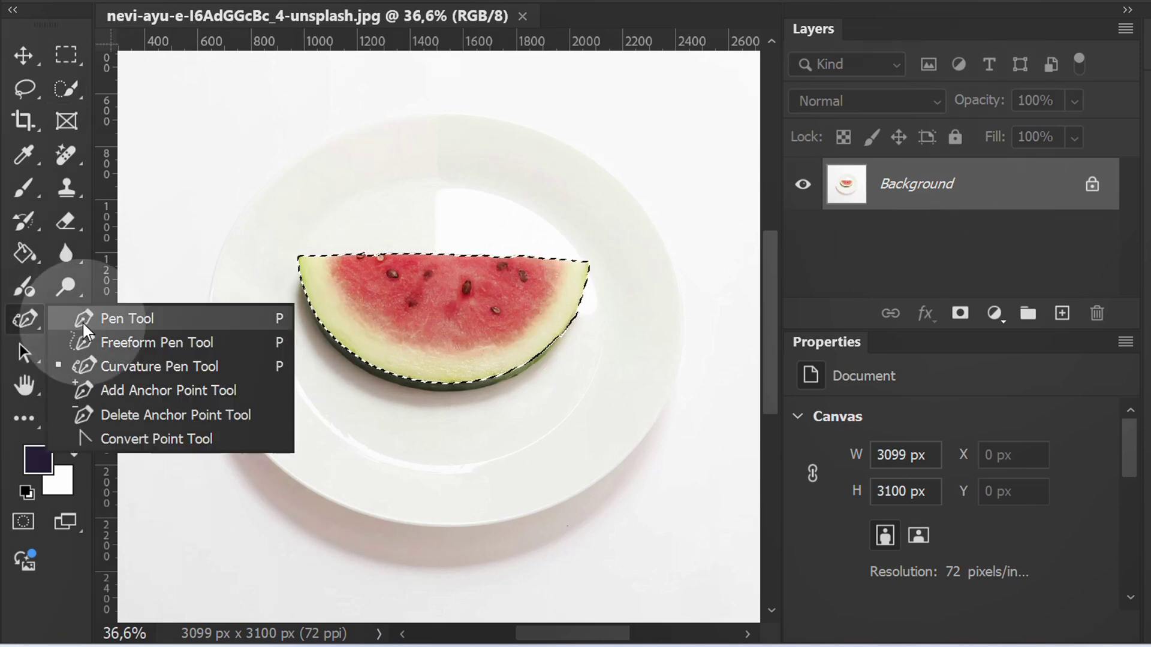
click(144, 366)
scroll(492, 293, up, 3)
scroll(487, 286, up, 1)
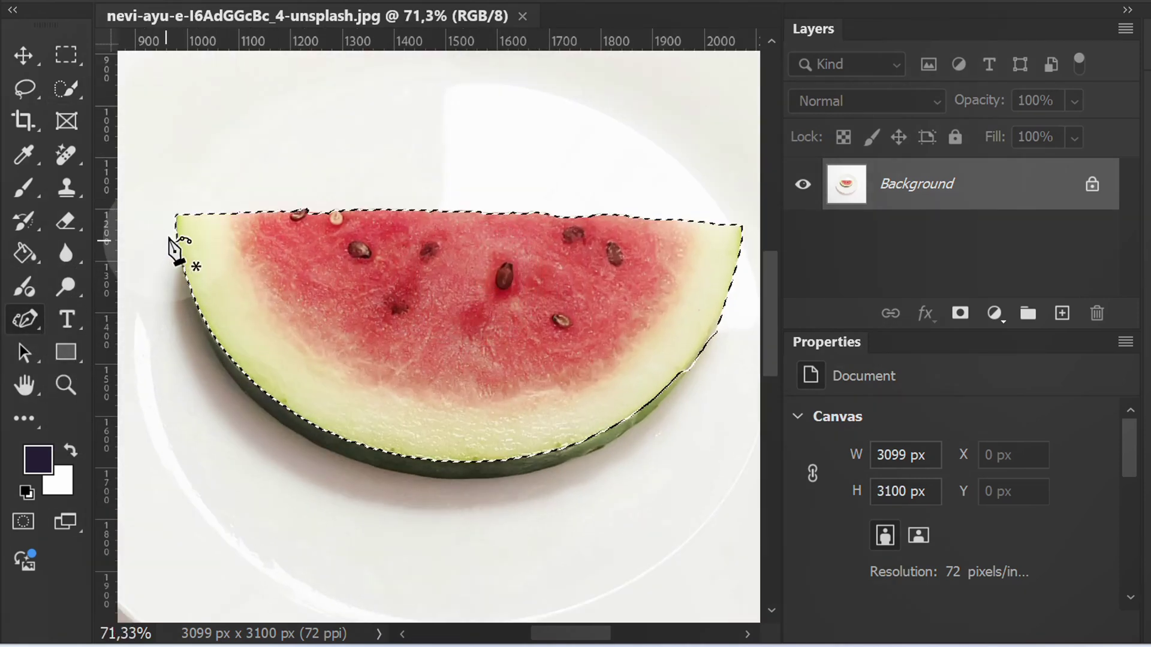
click(176, 216)
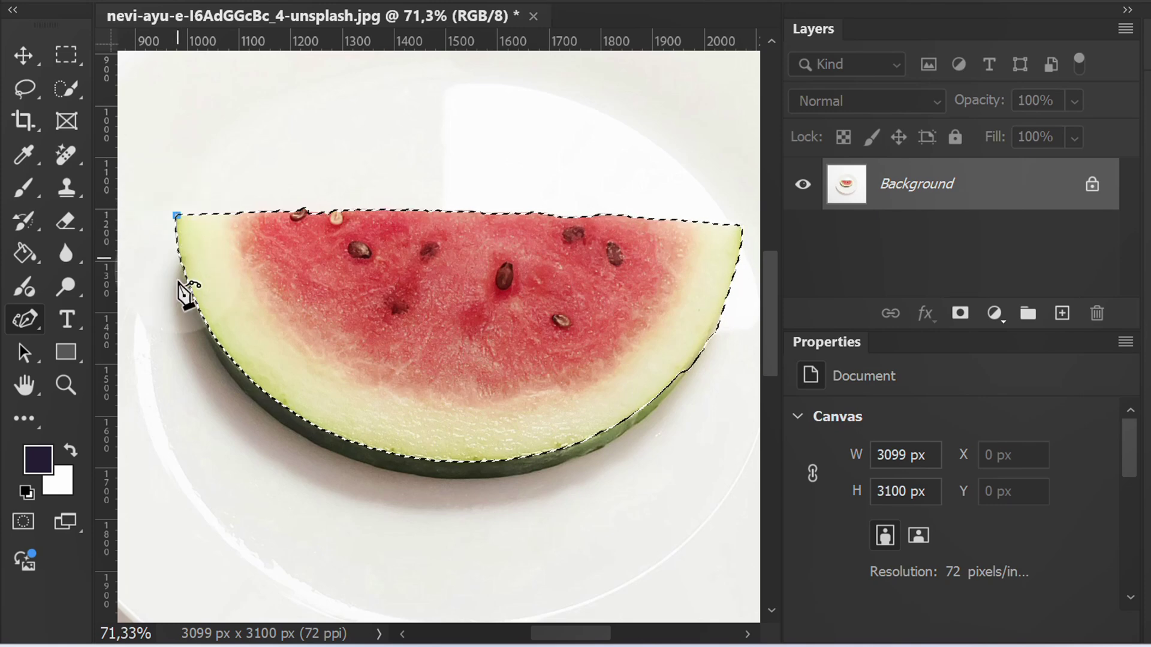
scroll(180, 223, up, 2)
click(181, 257)
click(209, 335)
click(256, 418)
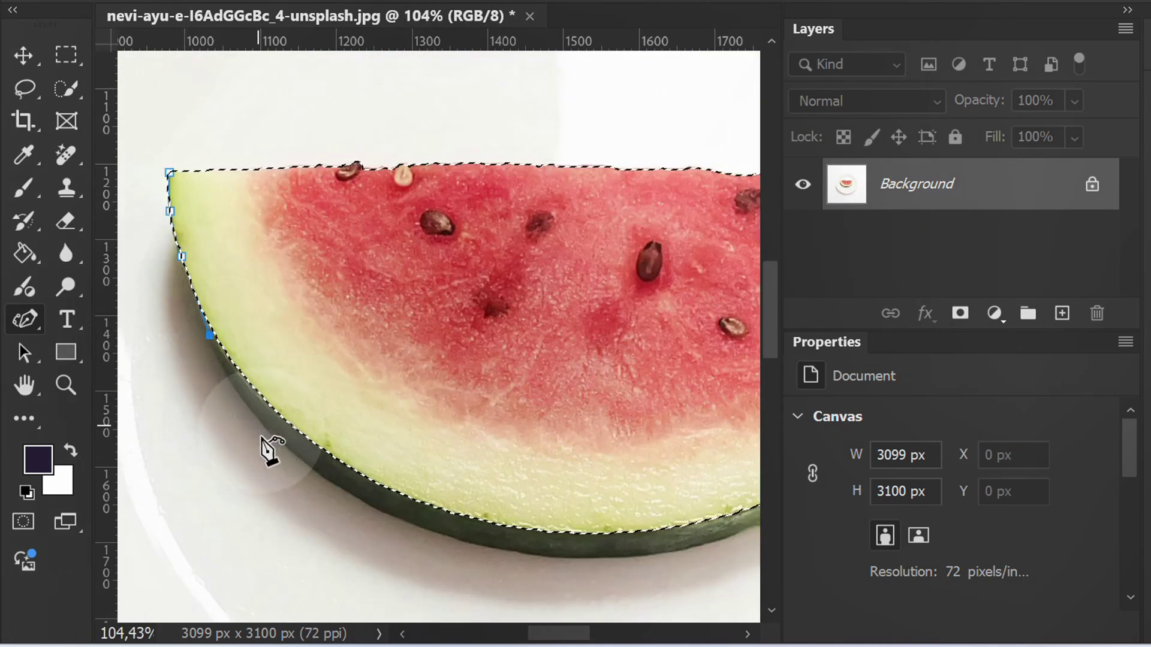
Continue the path along the bottom and right rind to the top-right corner.
click(356, 500)
drag(488, 527, 316, 449)
click(448, 537)
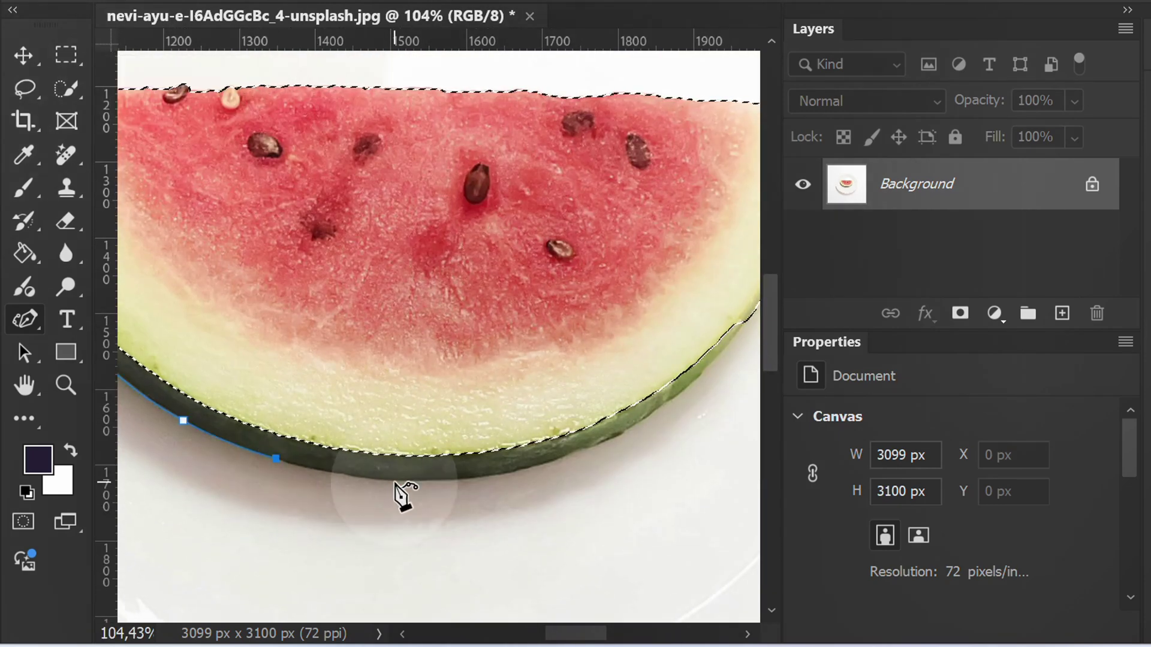
click(568, 558)
click(550, 462)
click(678, 398)
drag(683, 400, 498, 504)
click(539, 417)
click(607, 218)
Close the path and turn the top-left and top-right anchors into sharp corners.
scroll(674, 288, down, 3)
click(164, 237)
double_click(163, 236)
double_click(636, 247)
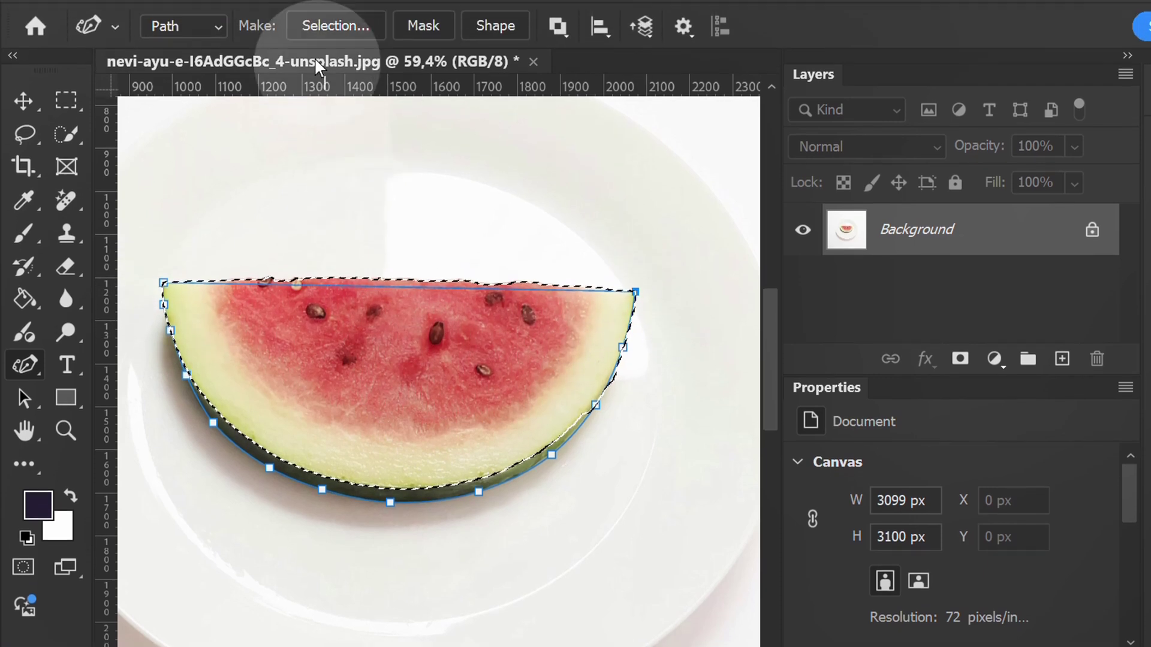
Make a selection from the path and copy the slice onto Layer 1 with Ctrl+J.
click(317, 25)
click(637, 411)
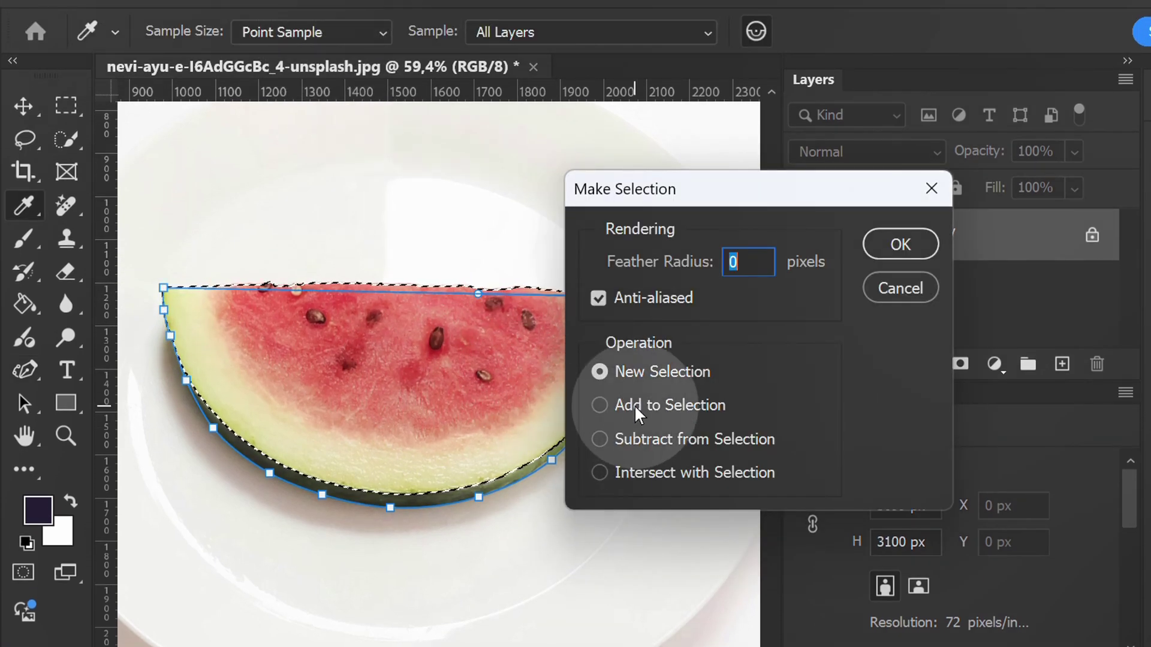
click(898, 244)
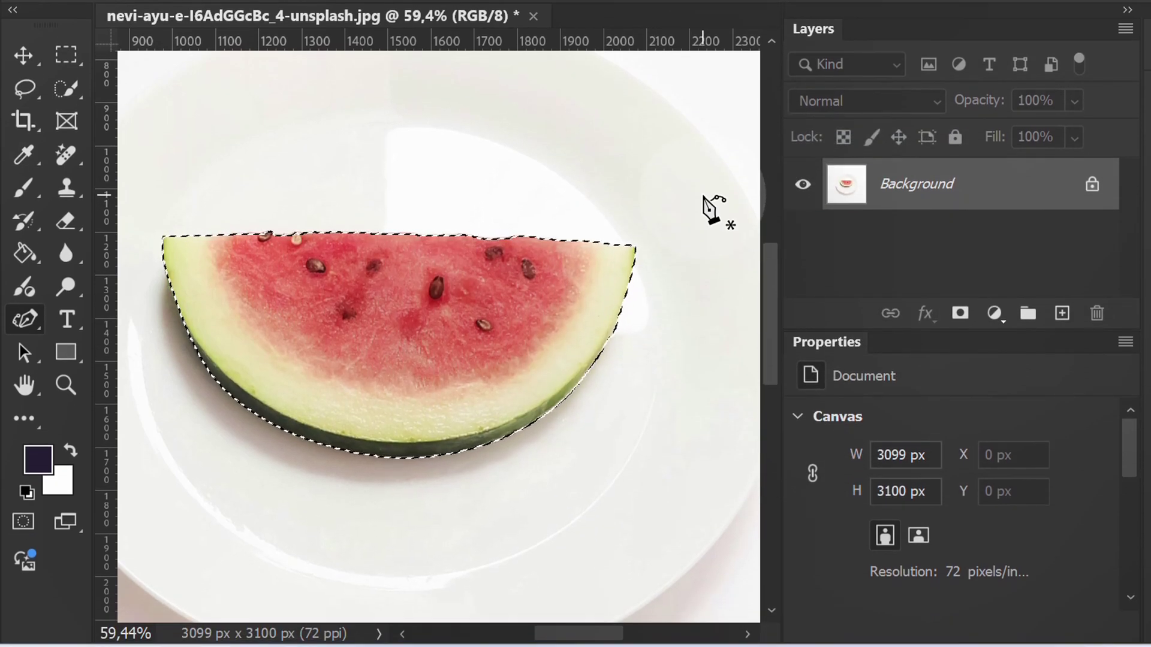
drag(710, 256, 717, 216)
key(ctrl+j)
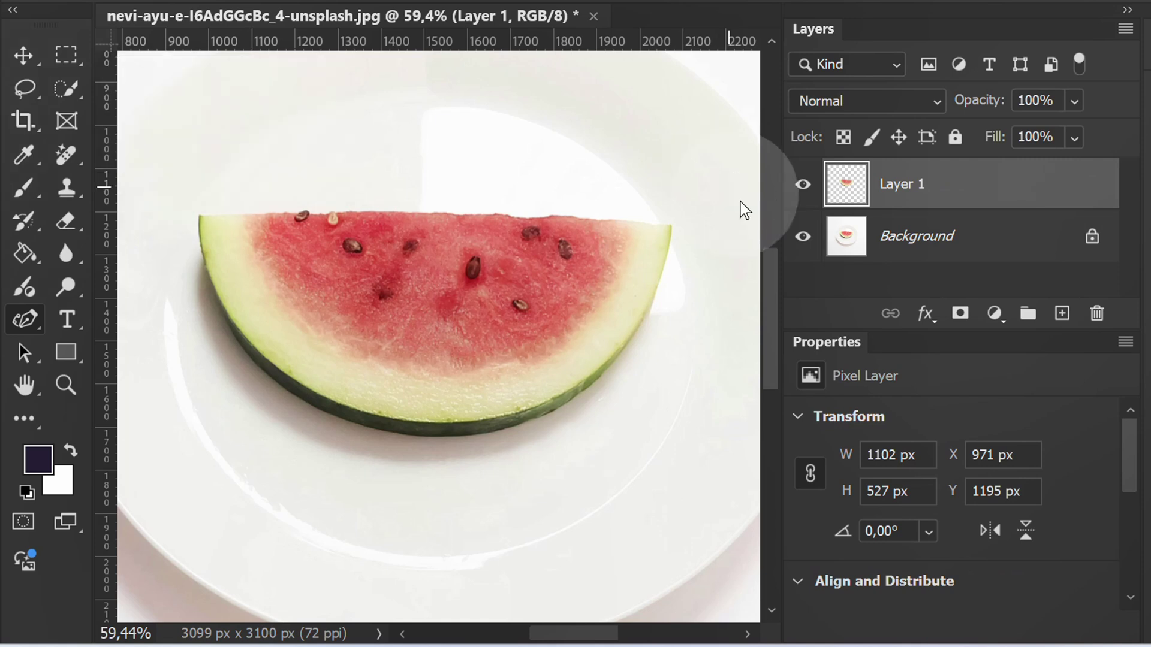
Add a white Solid Color fill layer just above the Background, beneath Layer 1.
click(957, 236)
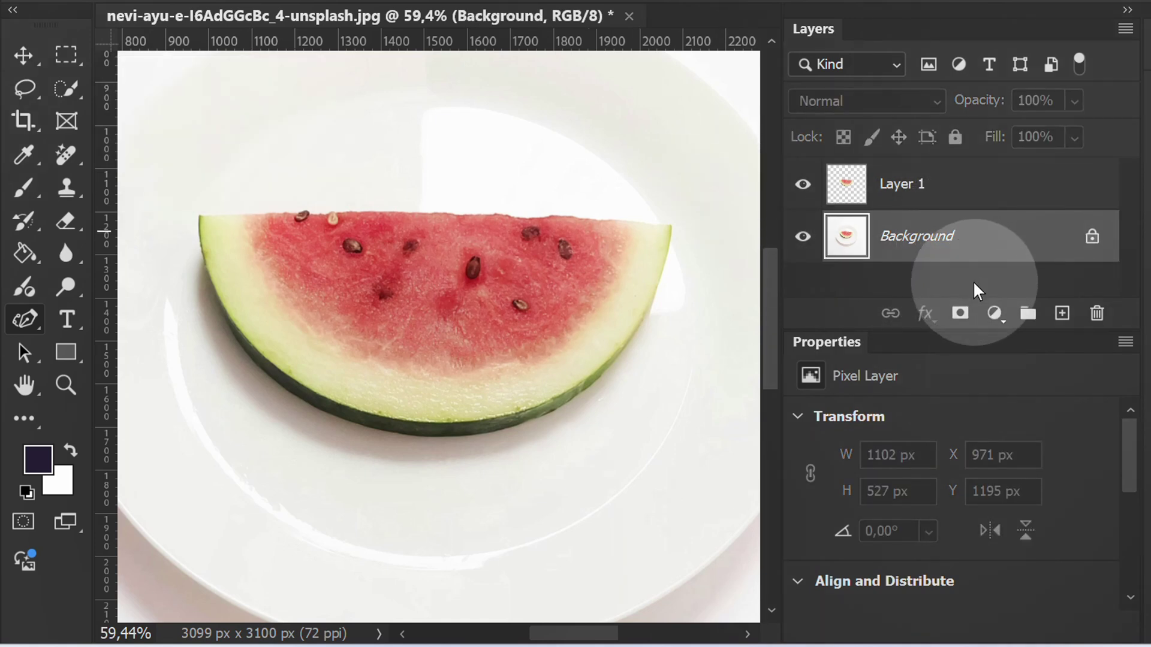
click(994, 314)
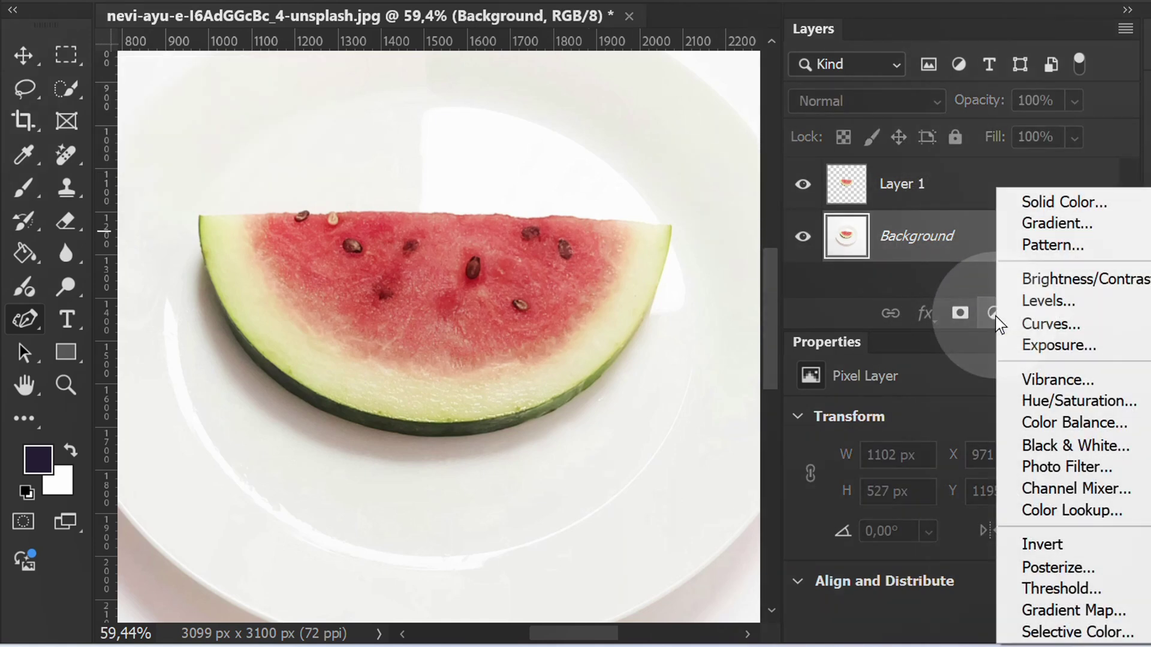
click(1056, 202)
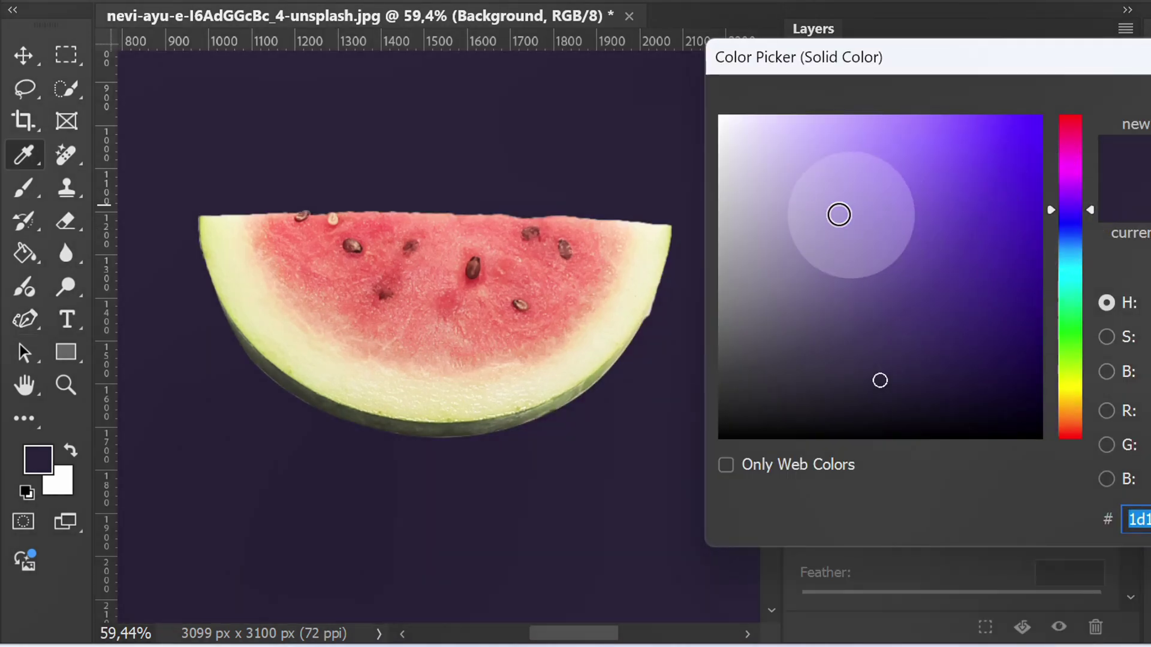
mouse_move(779, 192)
mouse_down()
mouse_move(753, 149)
mouse_move(681, 95)
mouse_up()
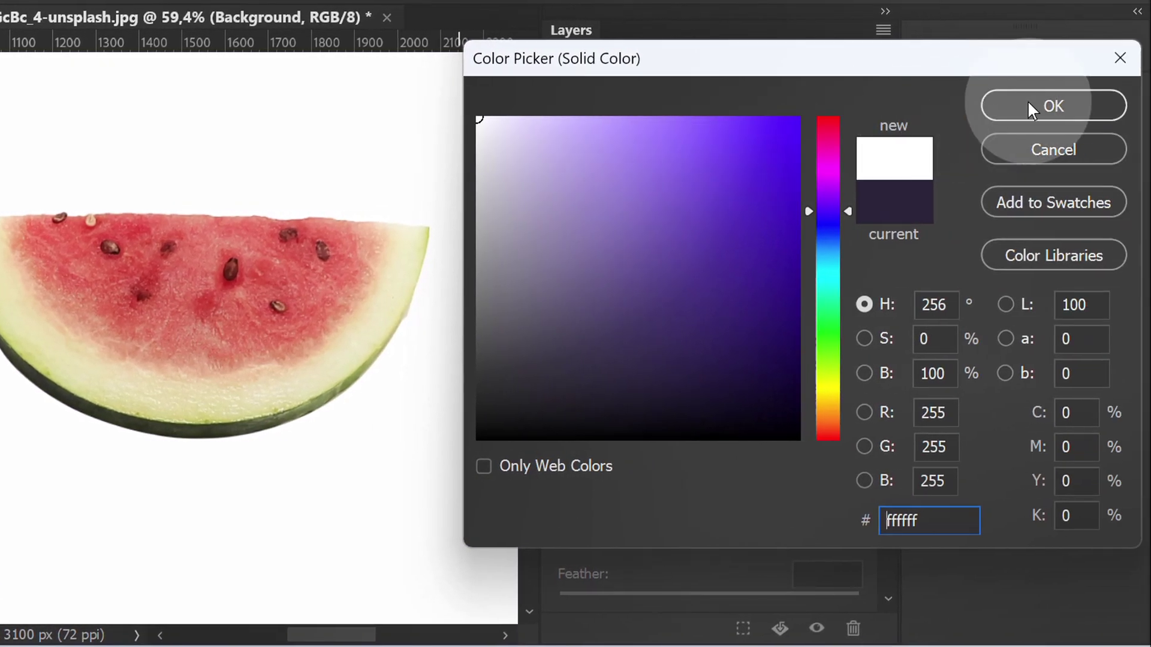
click(1027, 102)
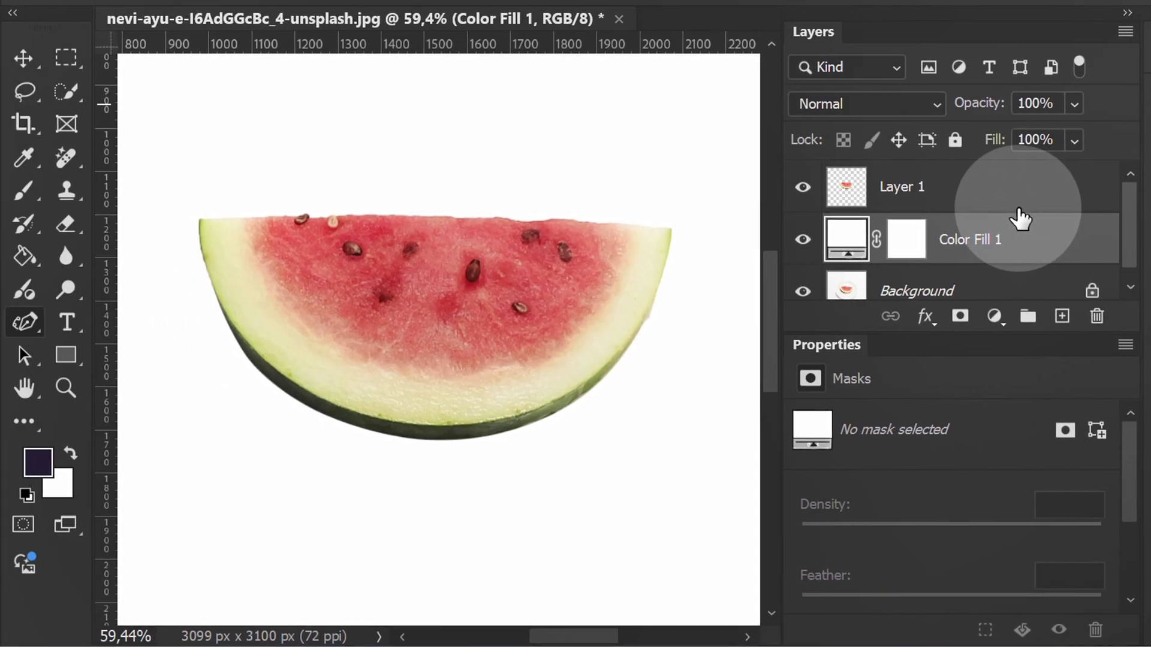
scroll(478, 213, up, 1)
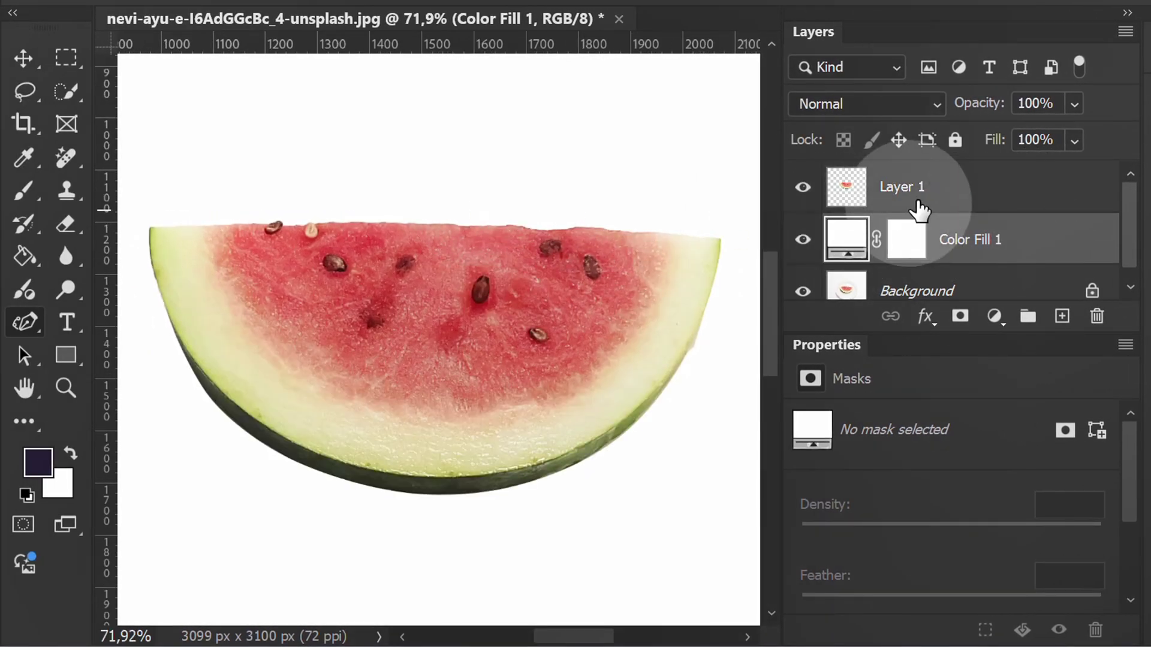
Apply automatic contrast to the watermelon slice on Layer 1 from the Image menu.
click(955, 188)
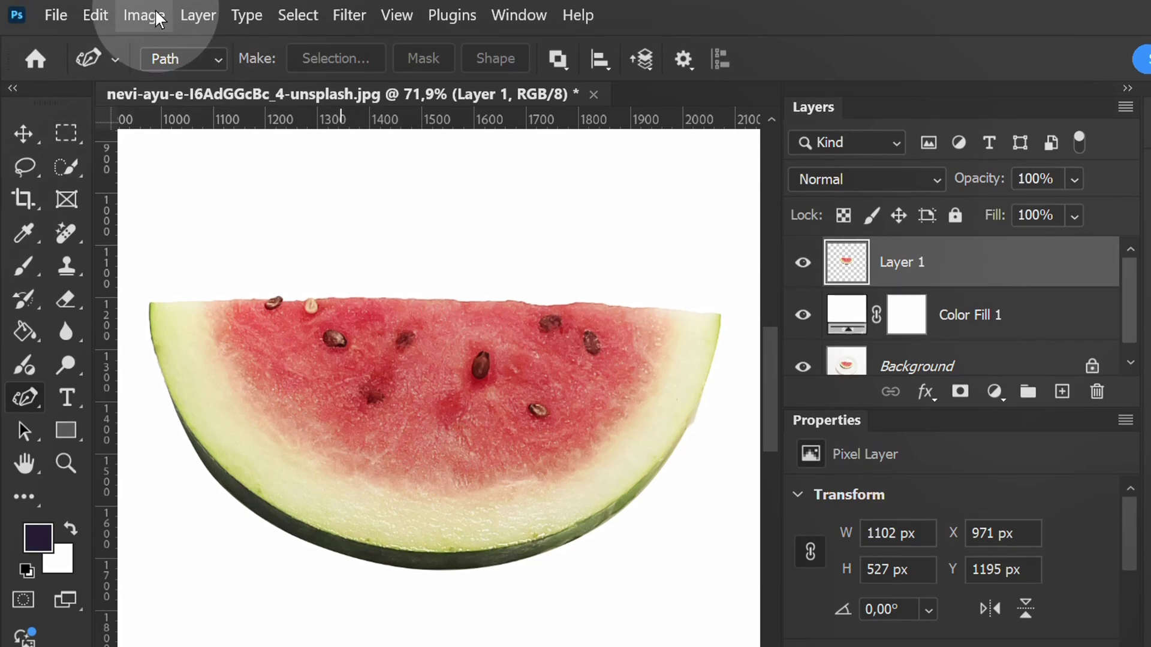
click(153, 0)
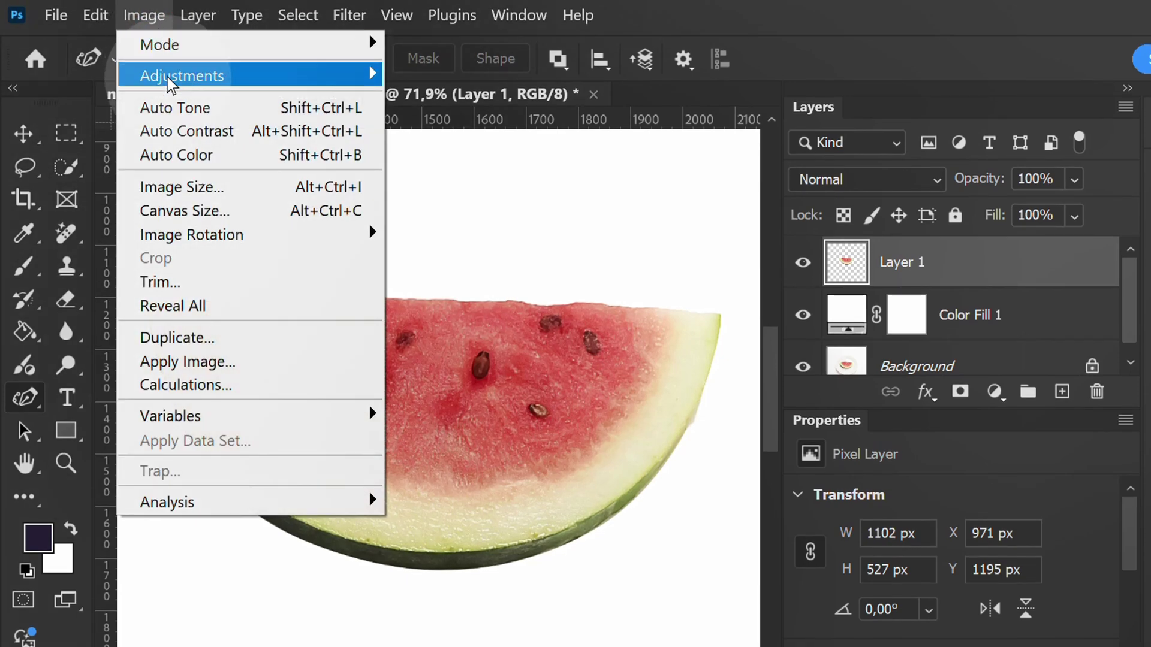
click(203, 133)
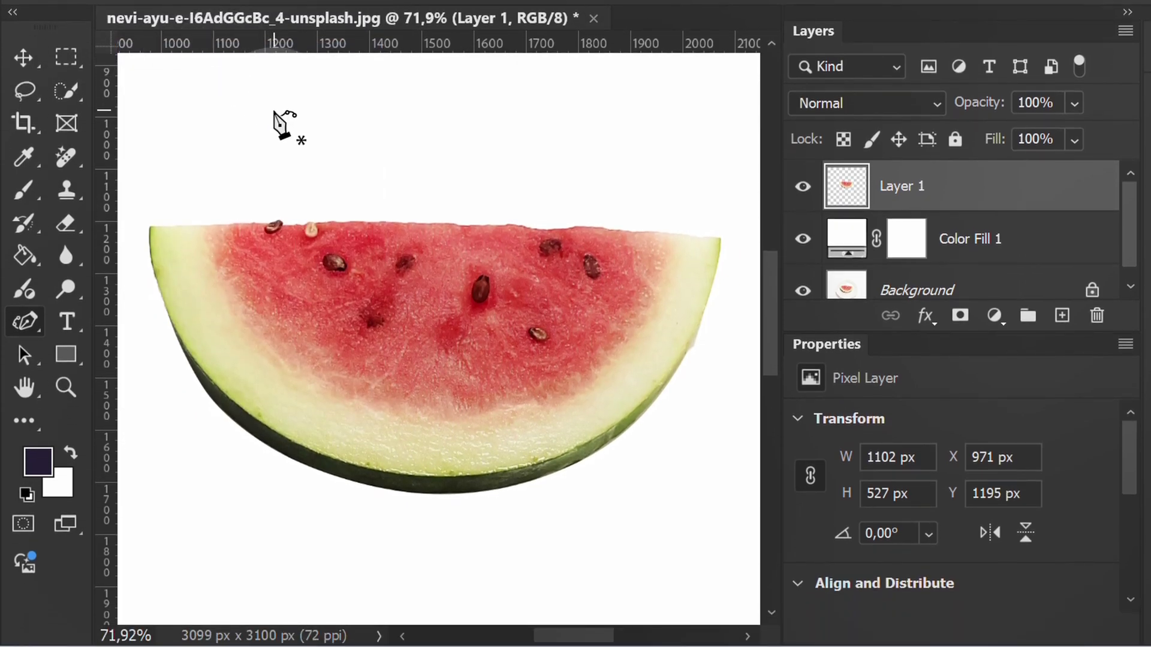
Rotate the watermelon slice −90° so it stands upright.
key(v)
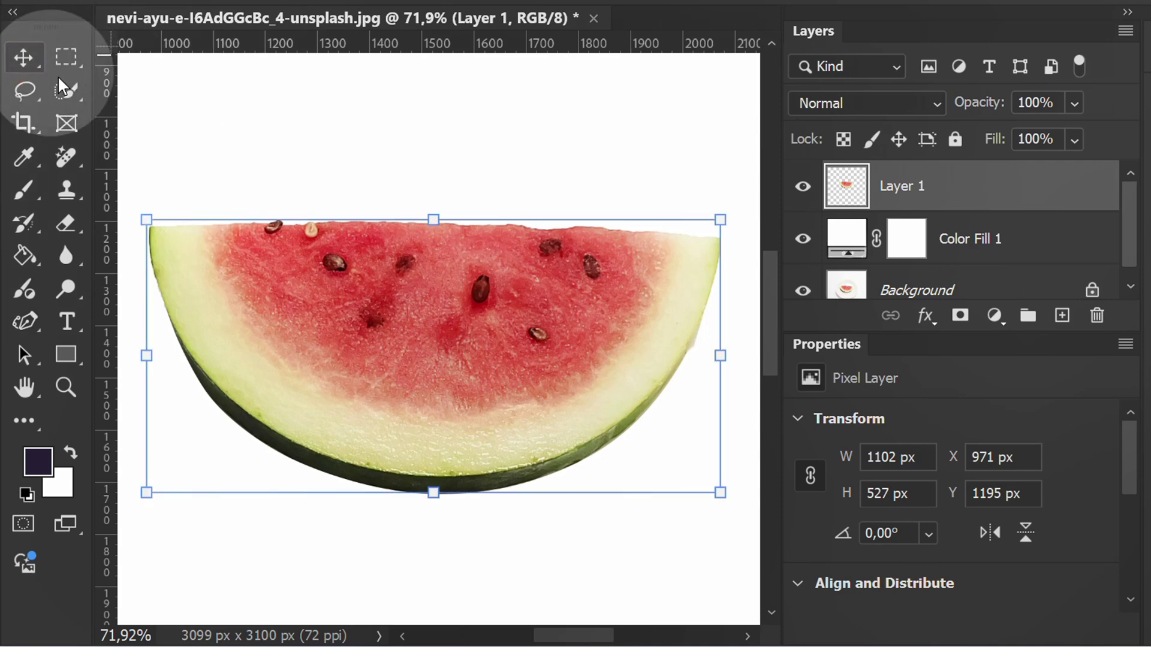
scroll(334, 173, down, 5)
drag(503, 172, 343, 150)
drag(390, 252, 396, 194)
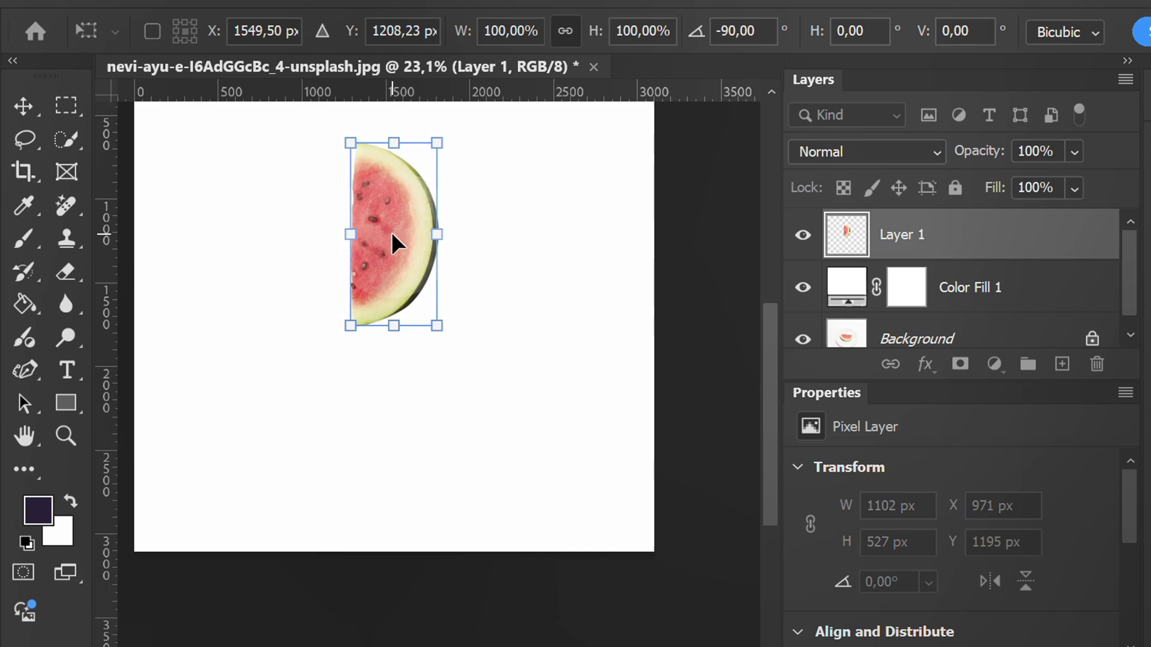
Add a vertical guide at about 1286 px and a horizontal guide at about 1759 px.
click(154, 60)
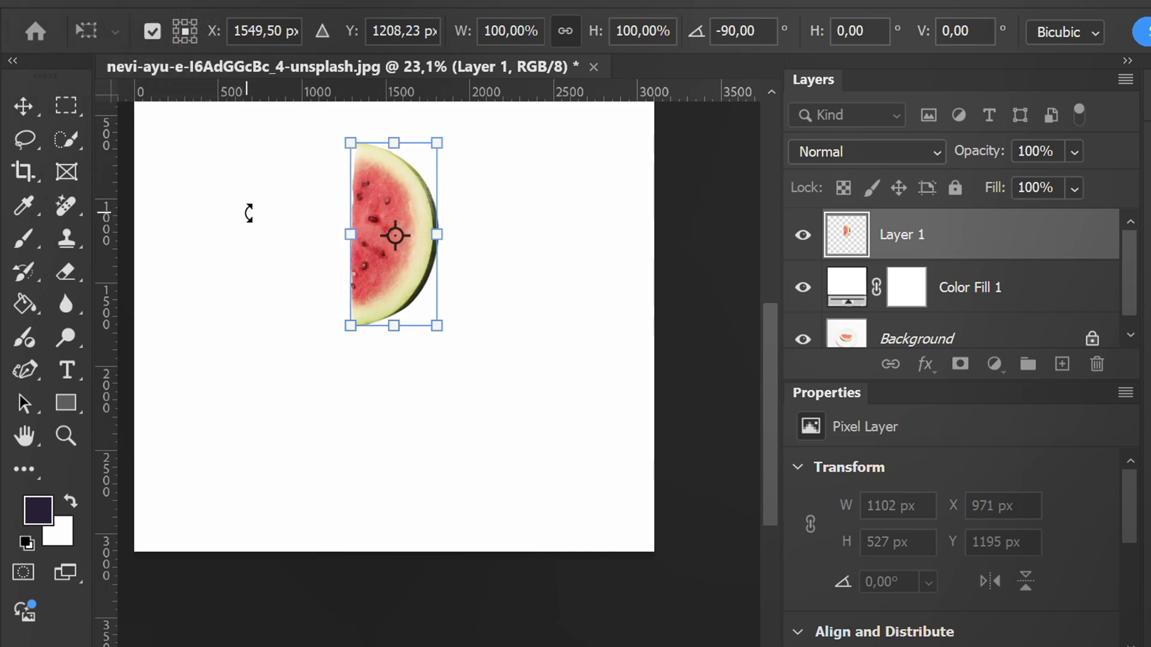
click(111, 308)
drag(108, 314, 390, 353)
drag(237, 90, 244, 333)
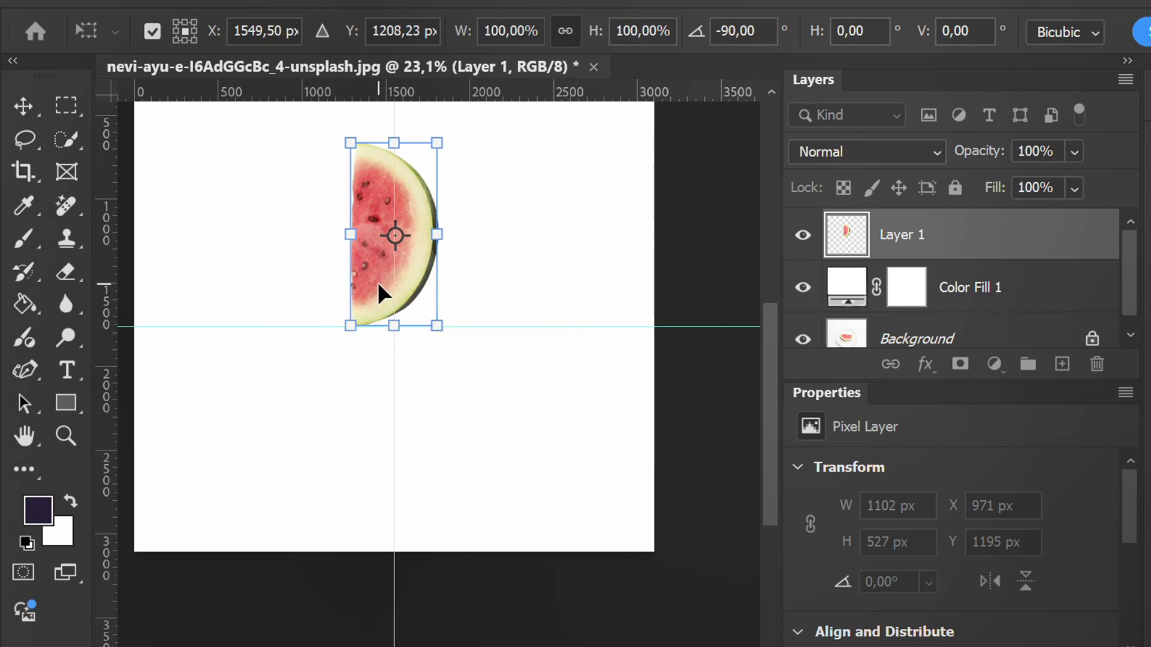
Align the slice's flat edge to the vertical guide, scale it to 471 × 989 px, and commit.
drag(381, 293, 425, 279)
scroll(429, 188, up, 2)
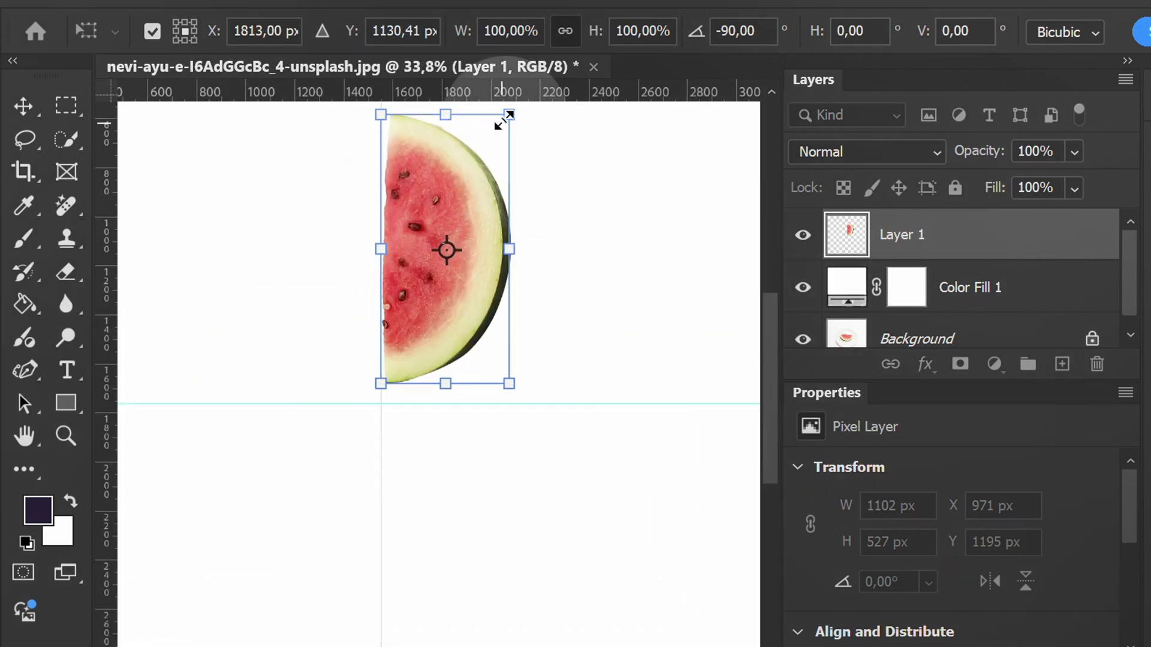
drag(510, 115, 495, 122)
scroll(456, 180, up, 2)
drag(646, 271, 648, 266)
key(Return)
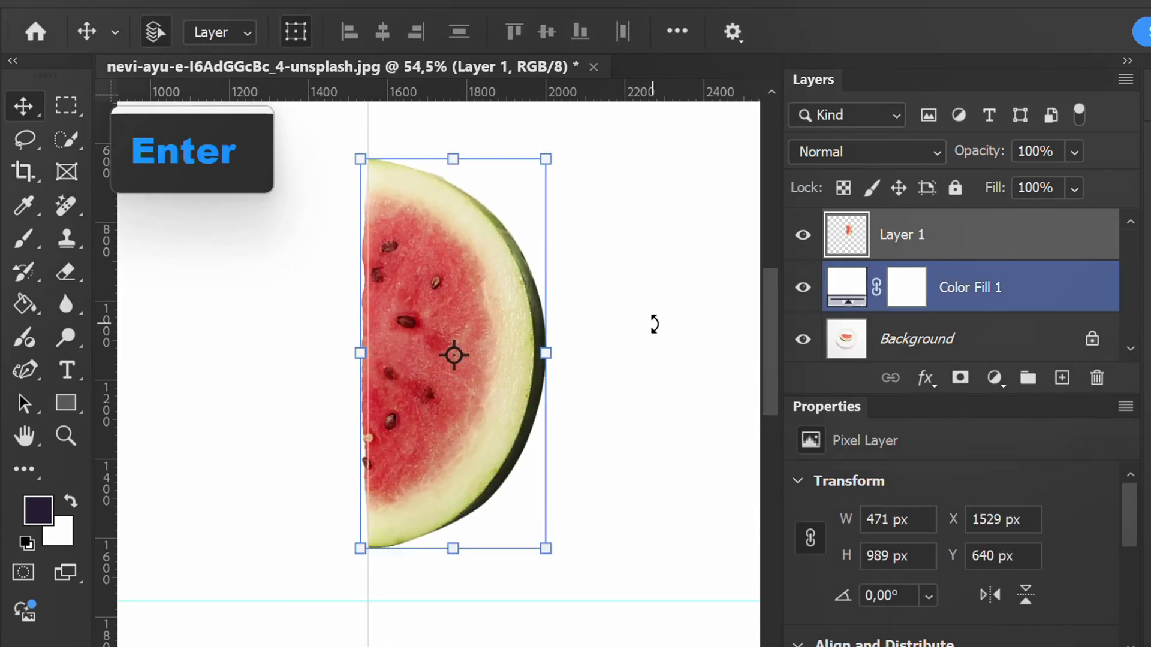
Give Layer 1 a Multiply drop shadow: 25% opacity, 30° angle, distance, spread, size 10.
click(962, 239)
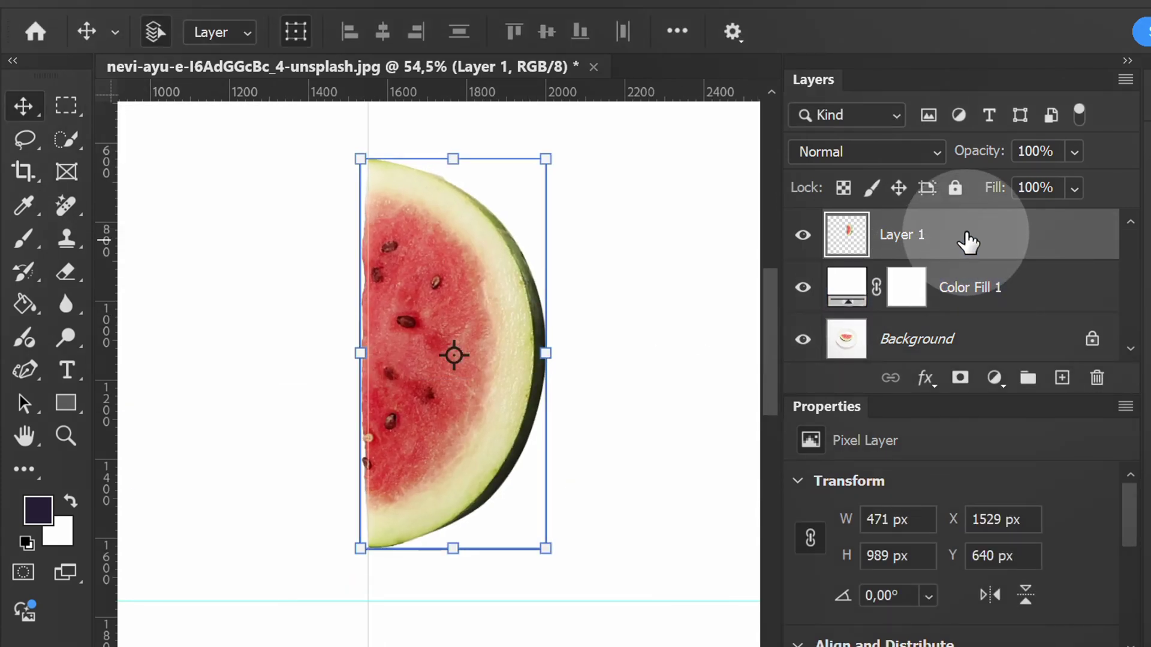
double_click(965, 240)
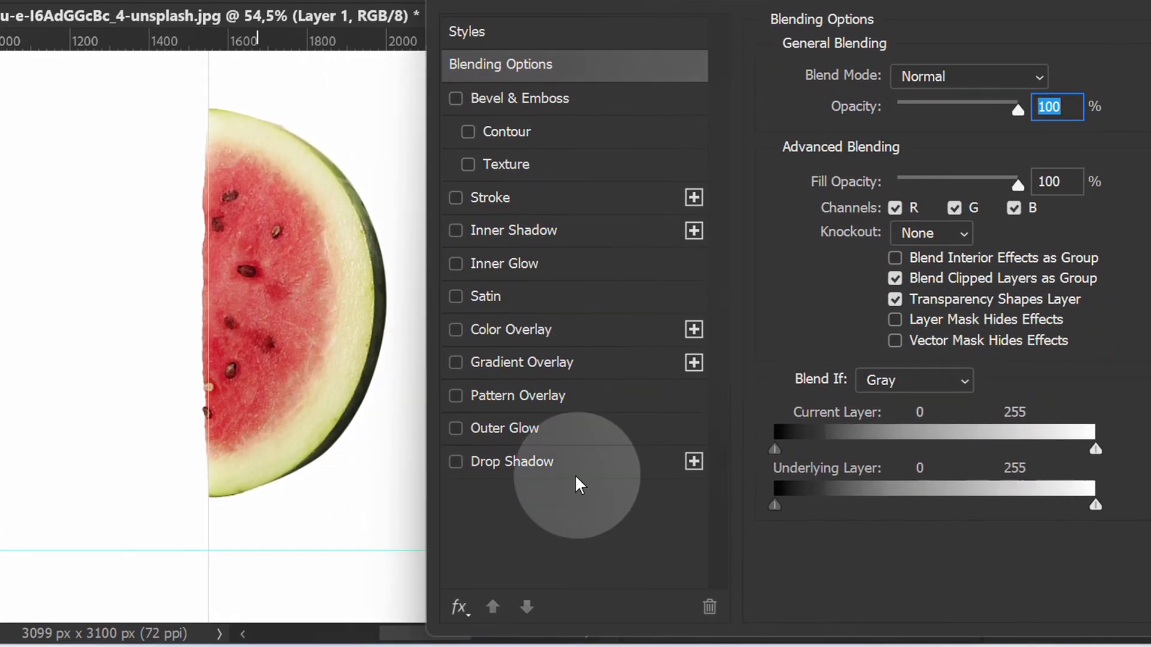
click(562, 464)
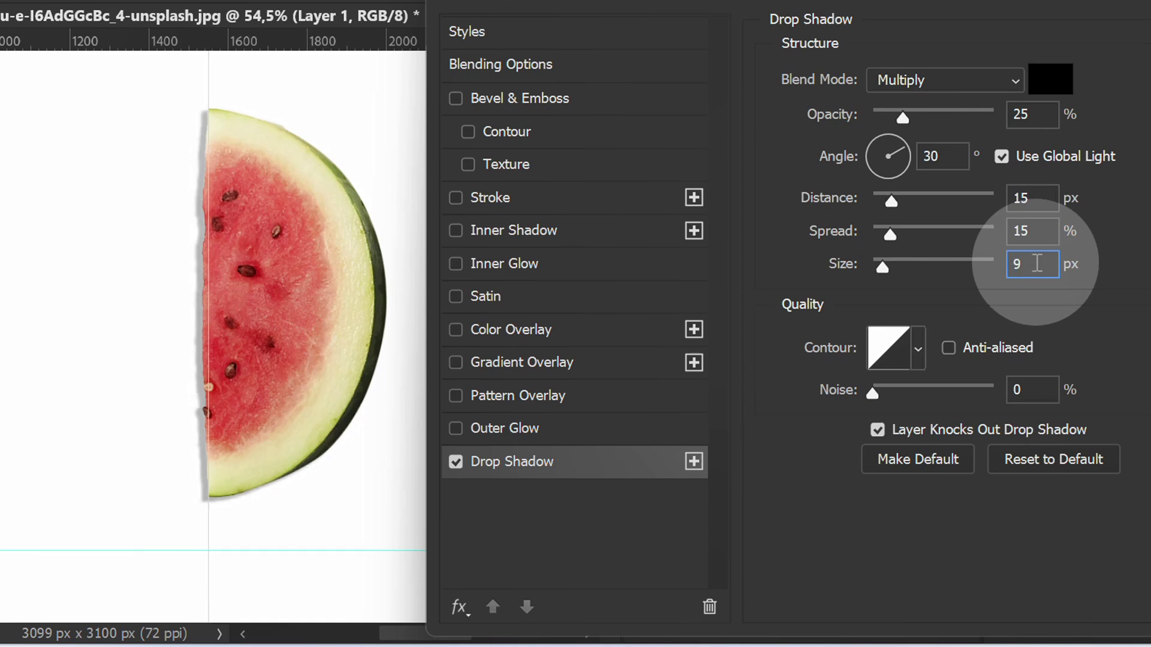
key(Up)
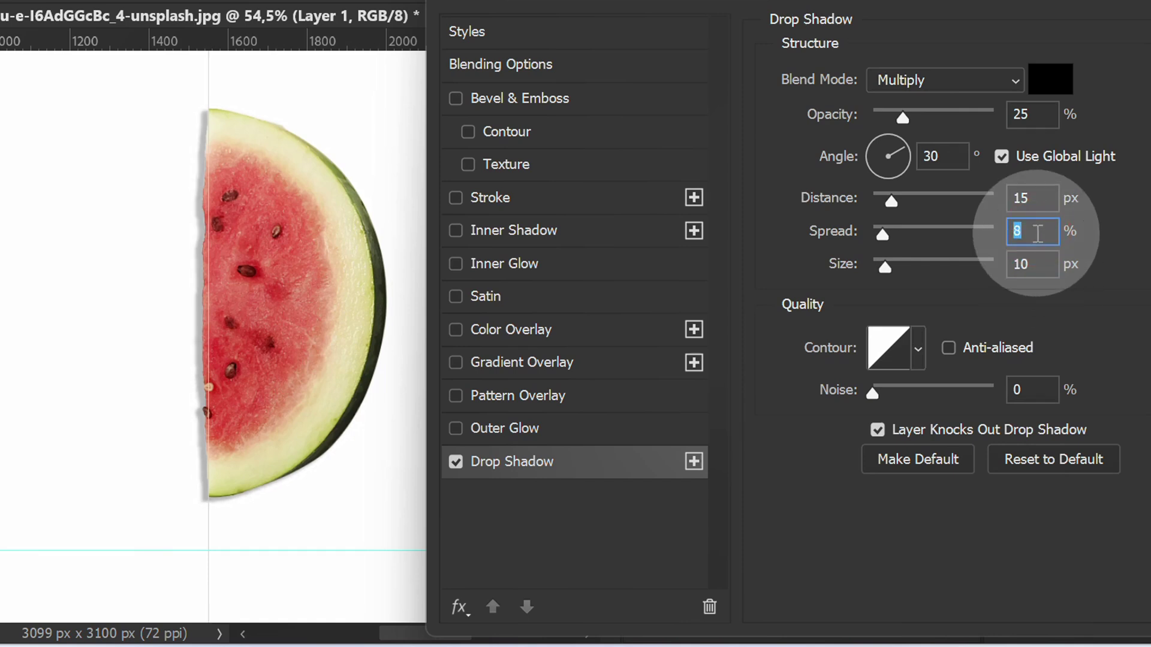
click(1039, 198)
key(Down)
key(Down)
key(Down)
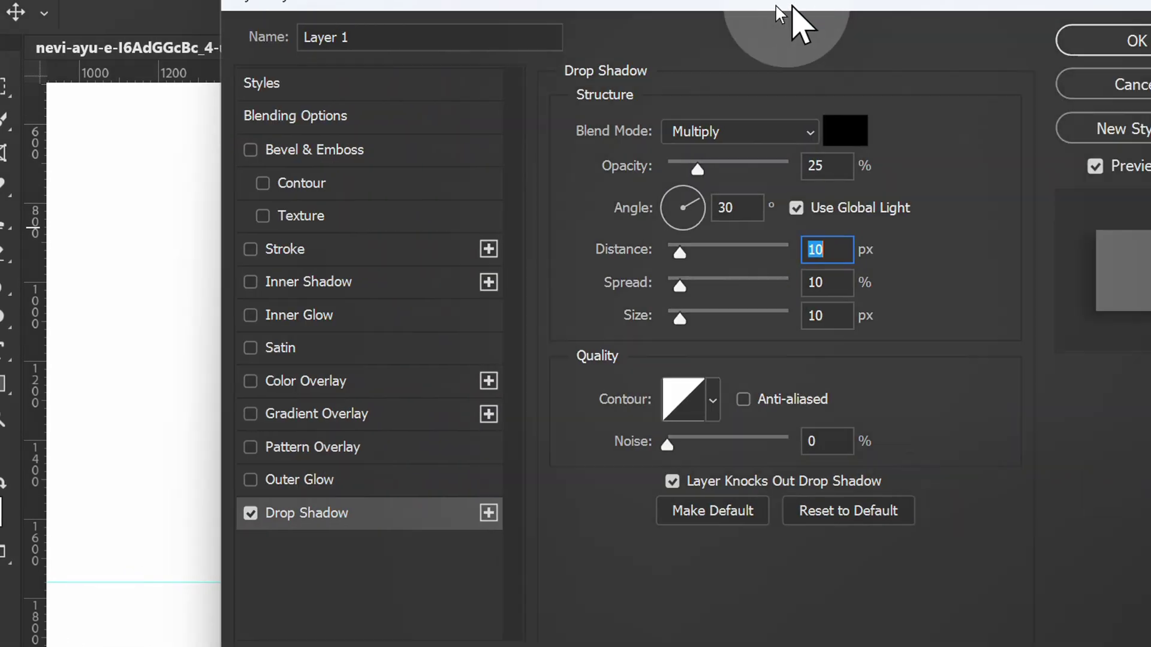
click(1108, 39)
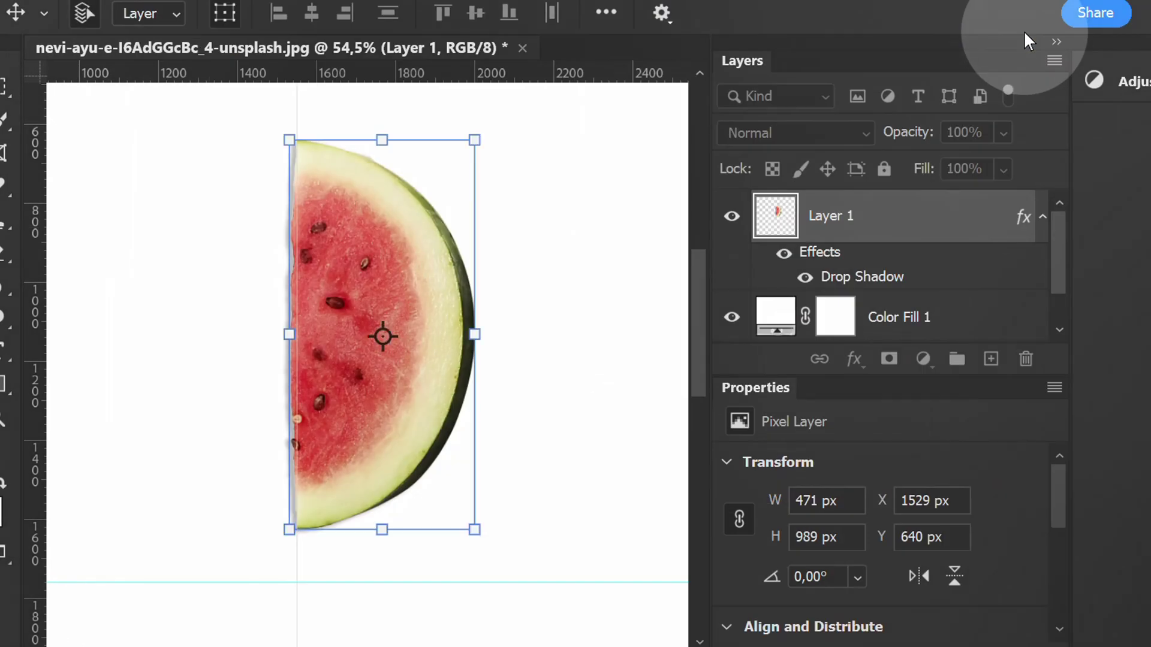
click(618, 240)
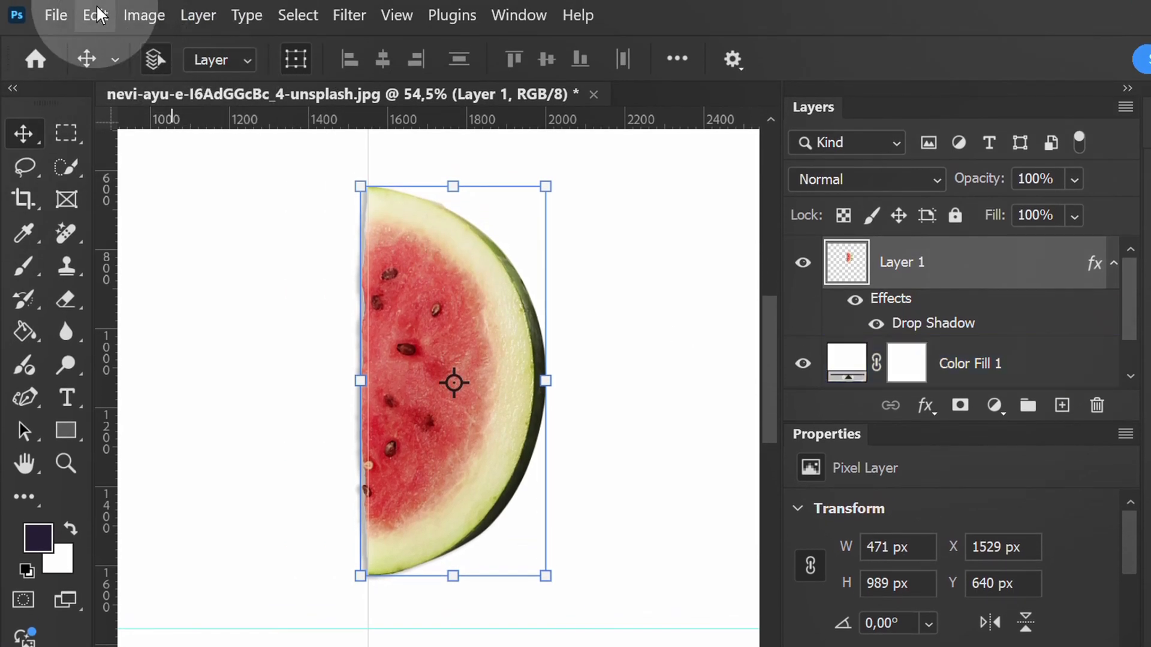
Free-transform the slice with its pivot at the guide intersection and rotate it 30°.
click(96, 15)
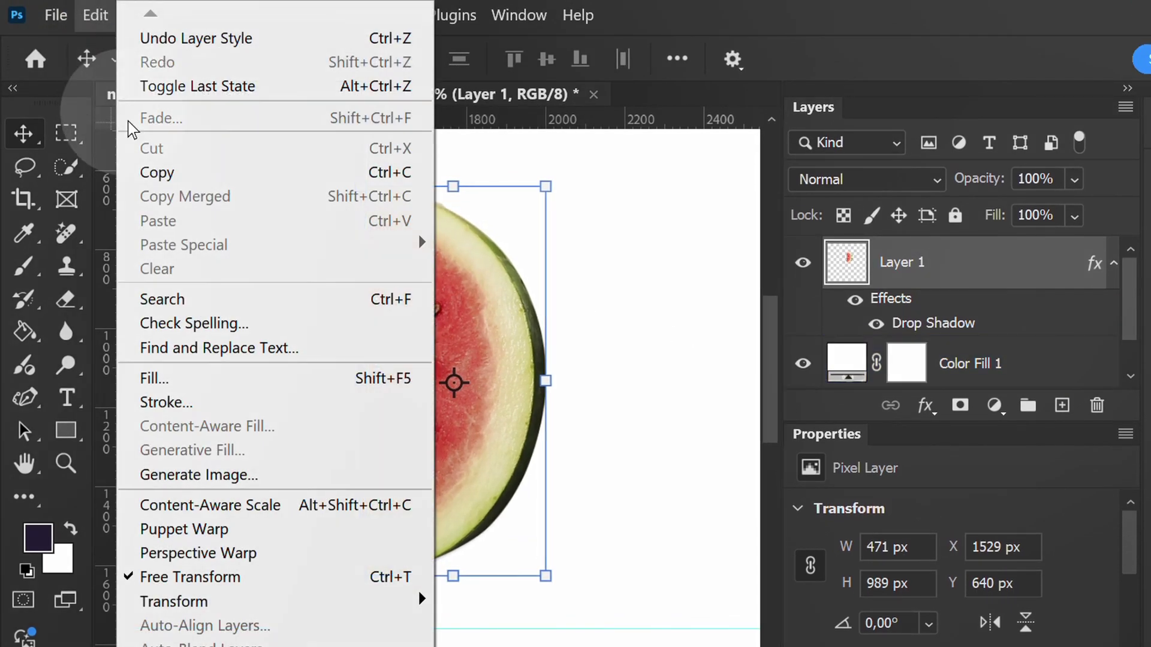
click(224, 579)
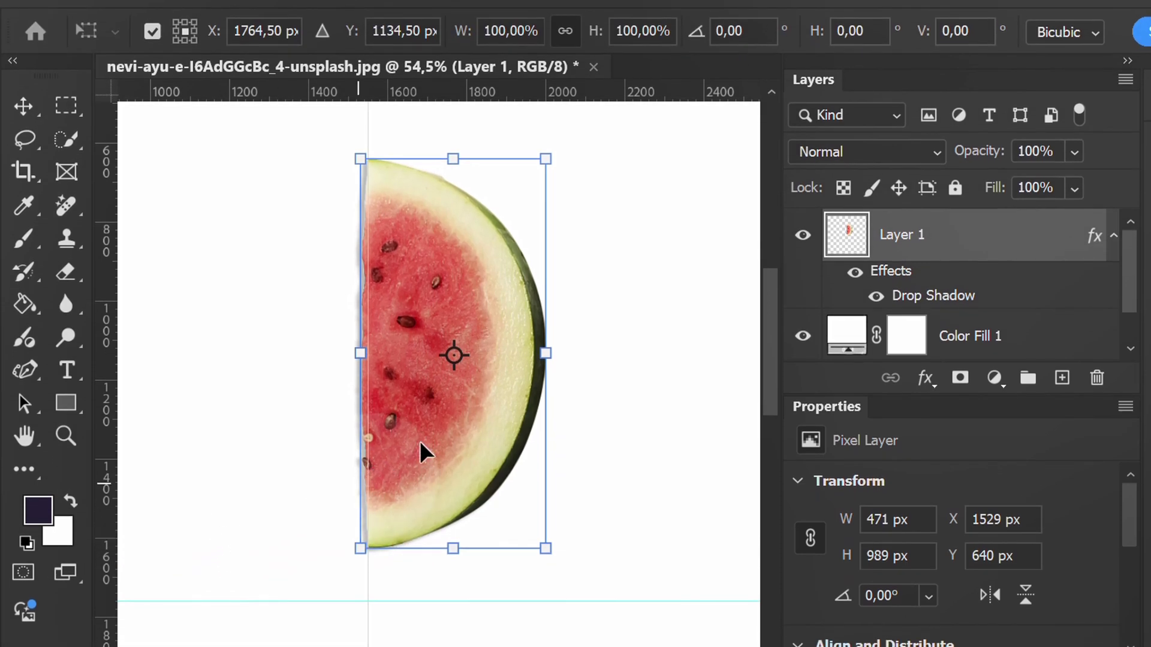
drag(454, 356, 369, 605)
scroll(385, 329, down, 3)
scroll(411, 270, up, 3)
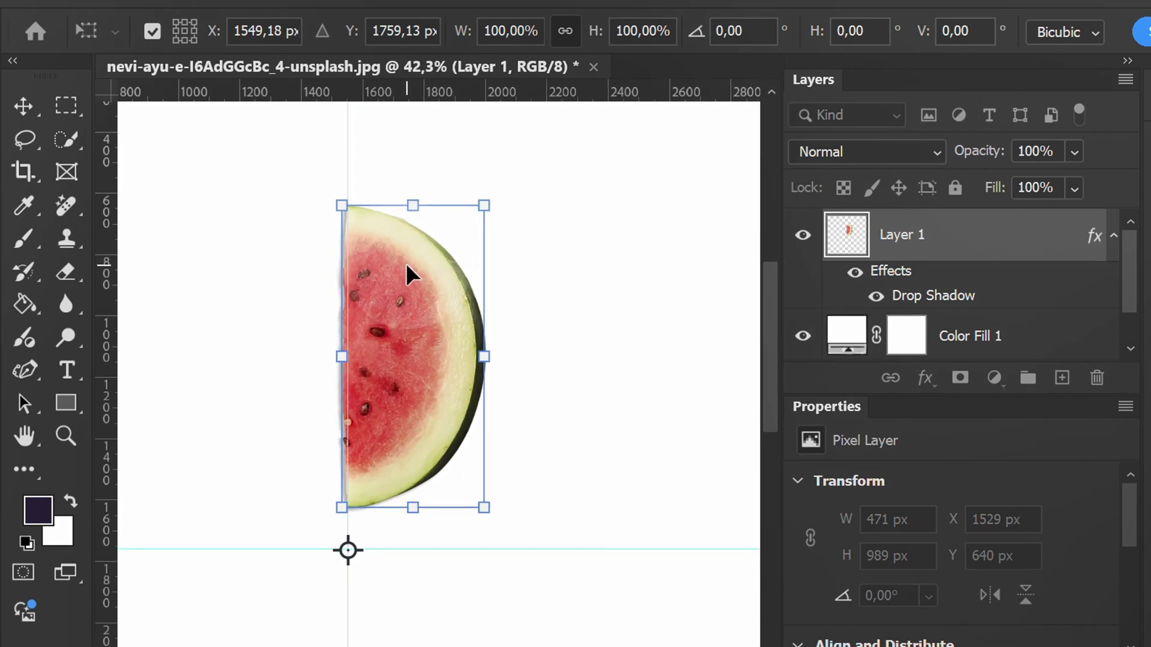
click(763, 37)
double_click(732, 30)
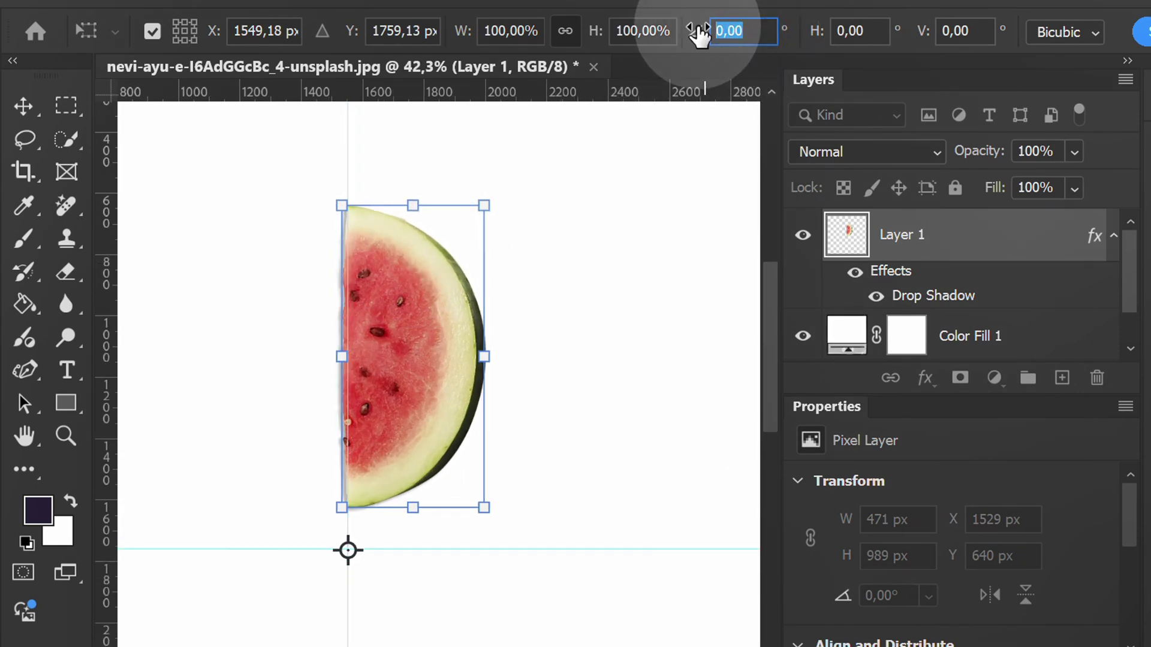
text(30)
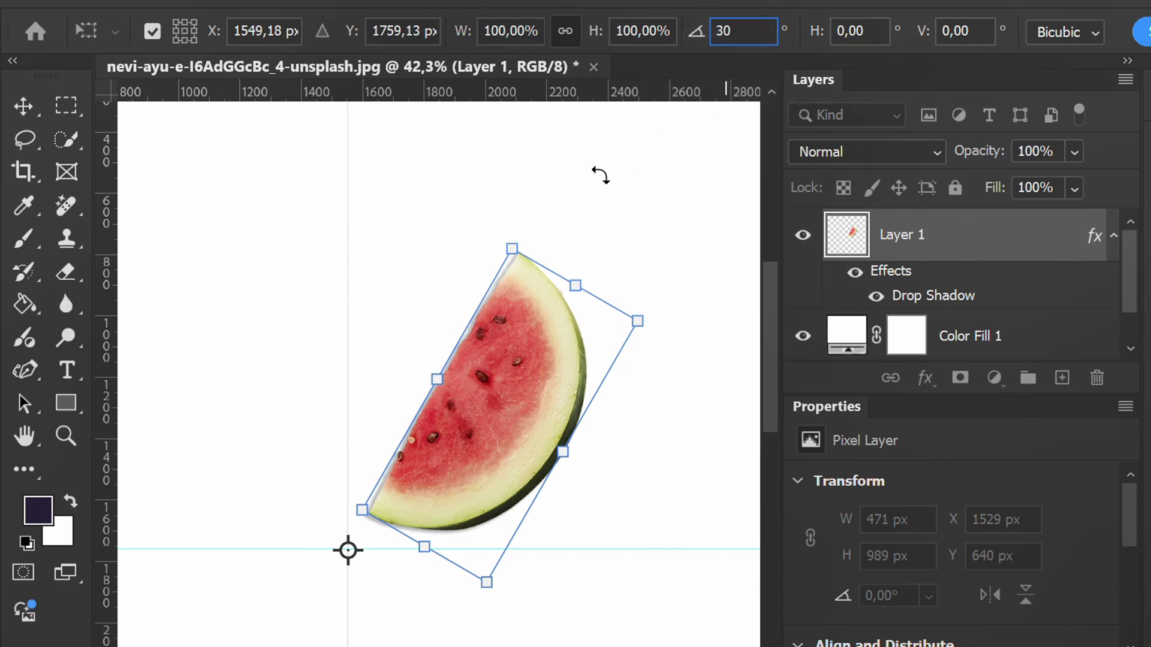
key(Return)
key(Return)
scroll(603, 171, down, 5)
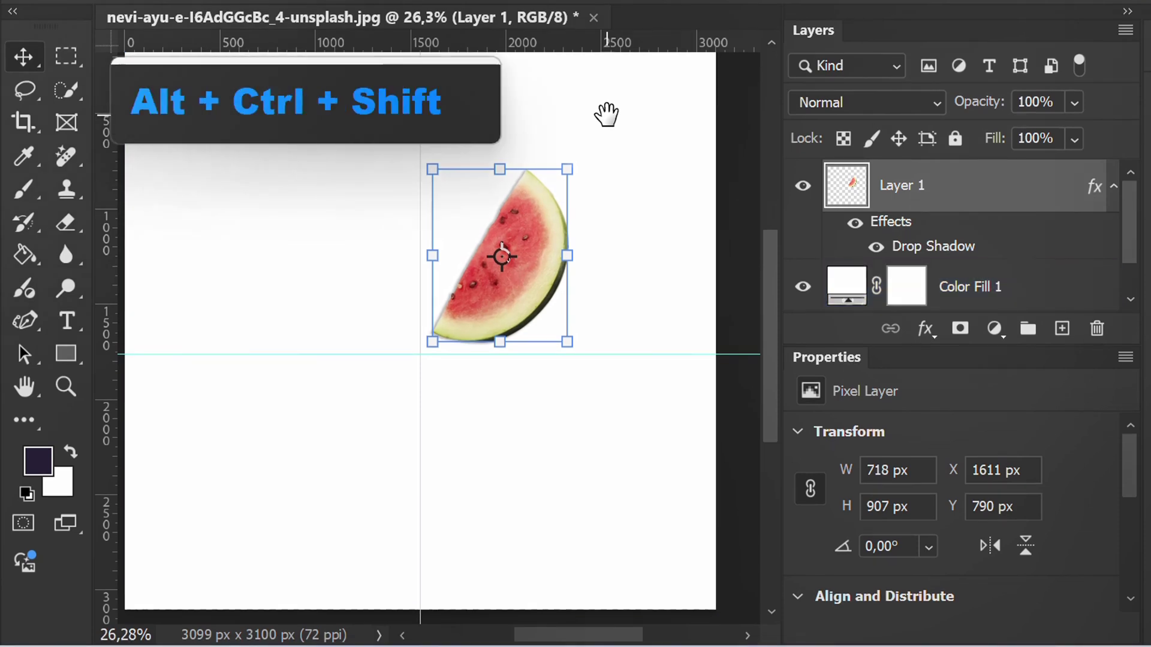
Repeat the 30° duplicate-and-rotate with Ctrl+Alt+Shift+T, fanning copies up to Layer 1 copy 7.
key(ctrl+alt+shift+t)
key(ctrl+alt+shift+t)
key(ctrl+alt+shift+t)
key(ctrl+alt+shift+t)
key(ctrl+alt+shift+t)
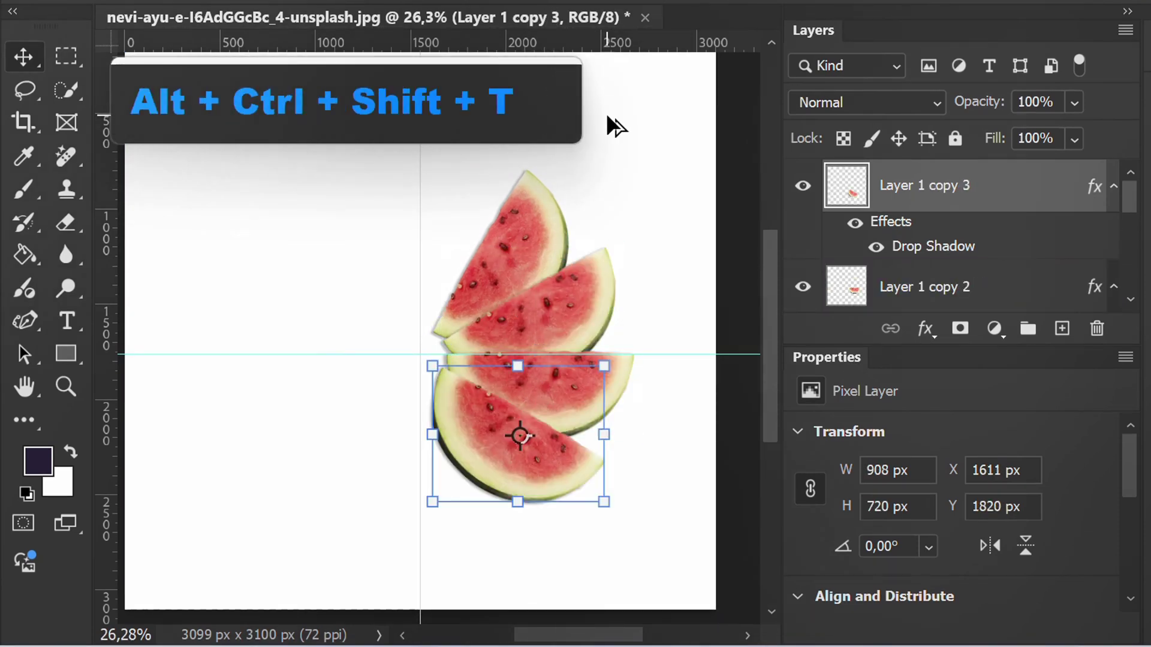
key(ctrl+alt+shift+t)
key(ctrl+alt+shift+t)
key(ctrl+alt+shift+t)
key(ctrl+alt+shift+t)
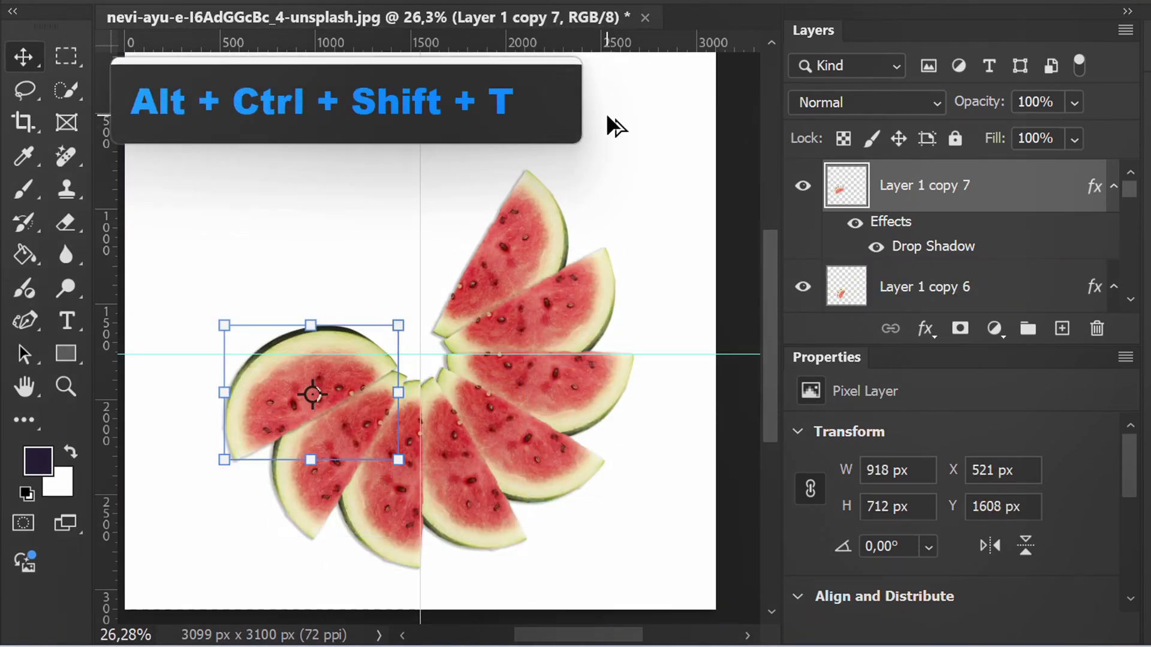
key(ctrl+alt+shift+t)
key(ctrl+alt+shift+t)
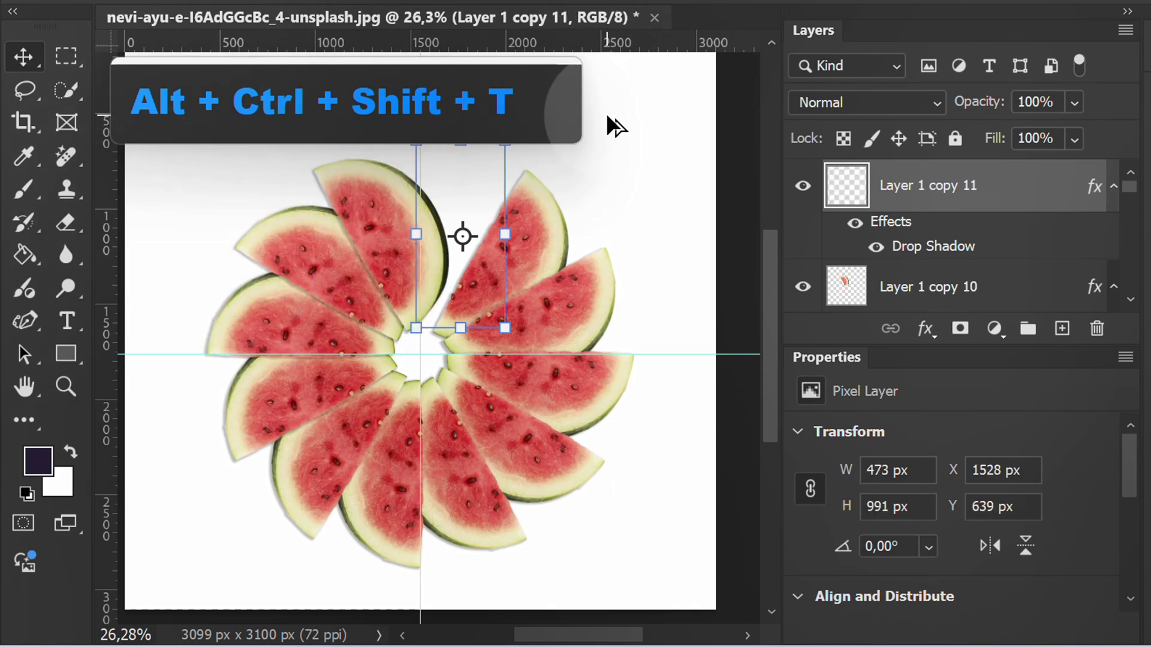
Clear all guides from the twelve-slice pinwheel and fit the whole image on screen.
key(alt+comma)
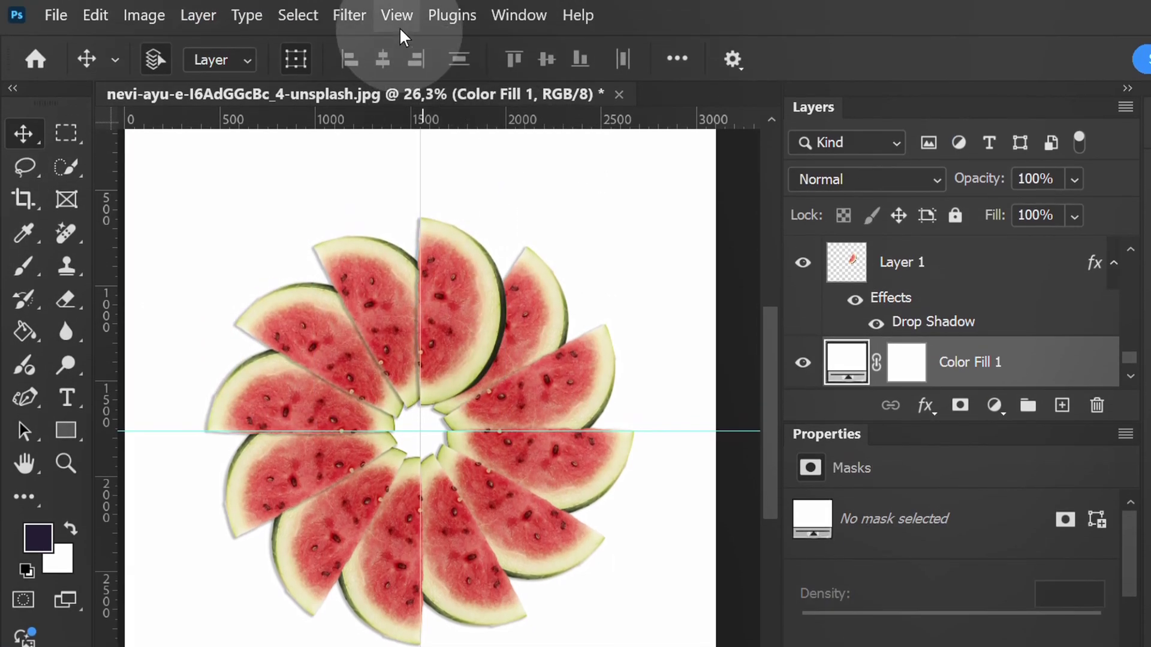
click(398, 24)
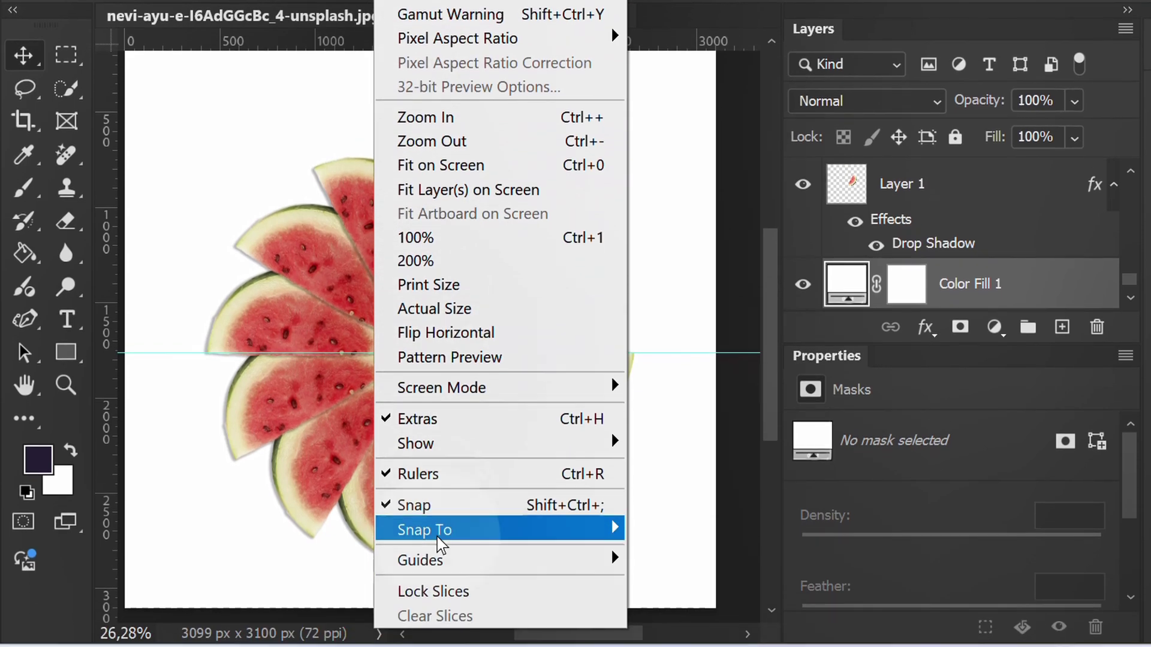
mouse_move(581, 560)
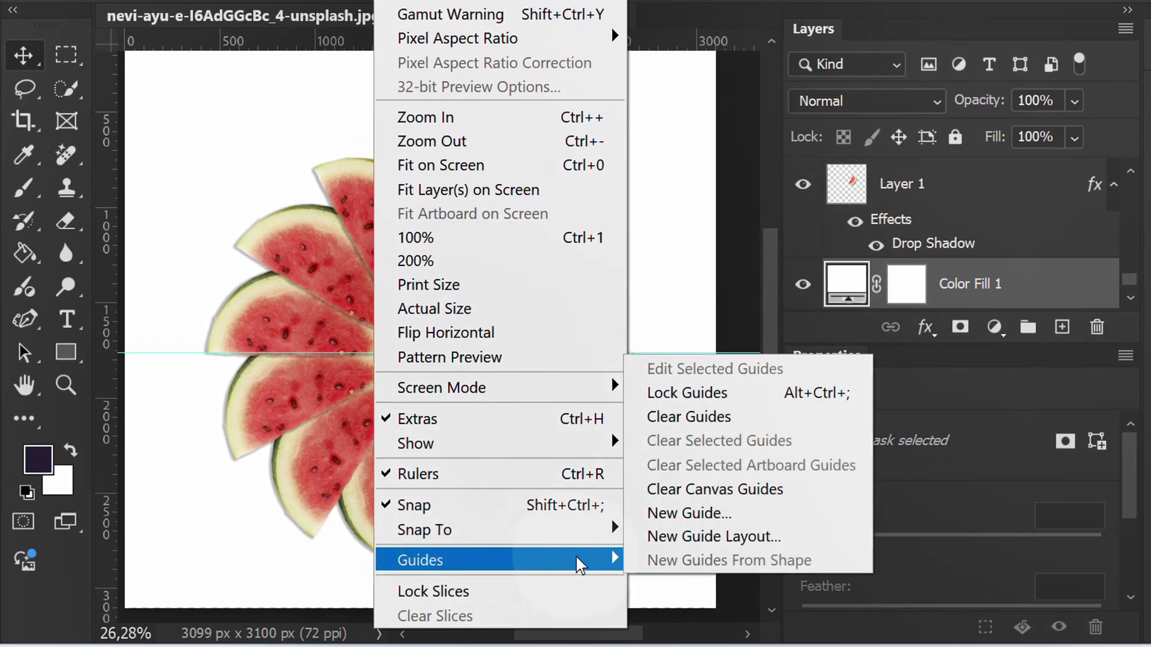
click(750, 420)
key(ctrl+0)
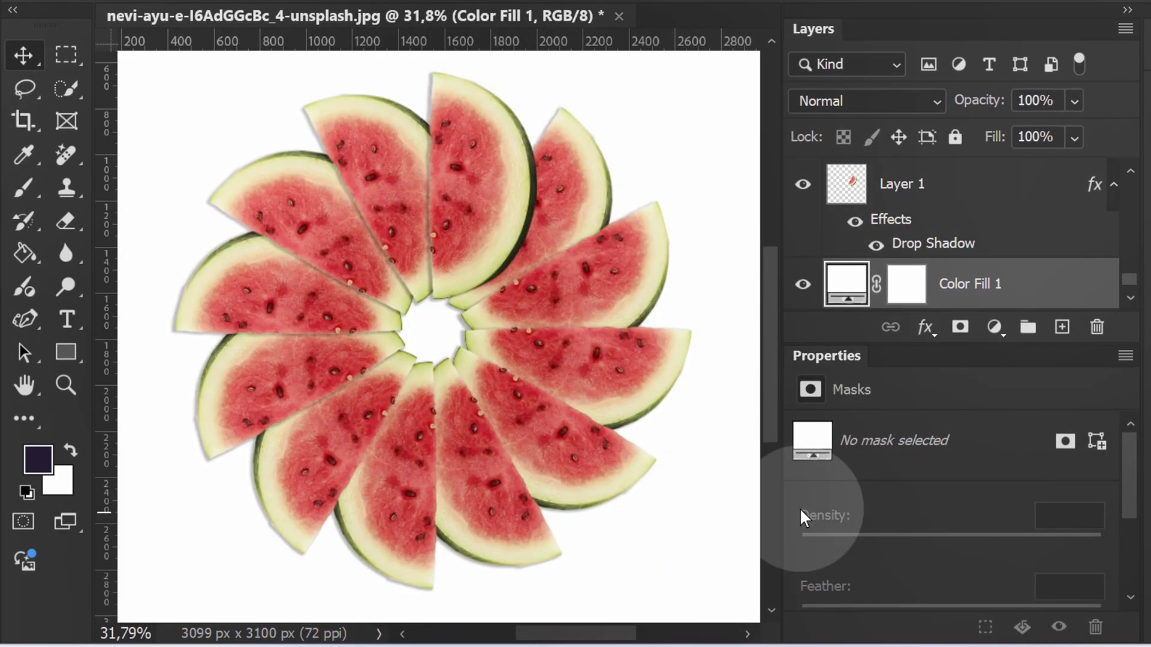